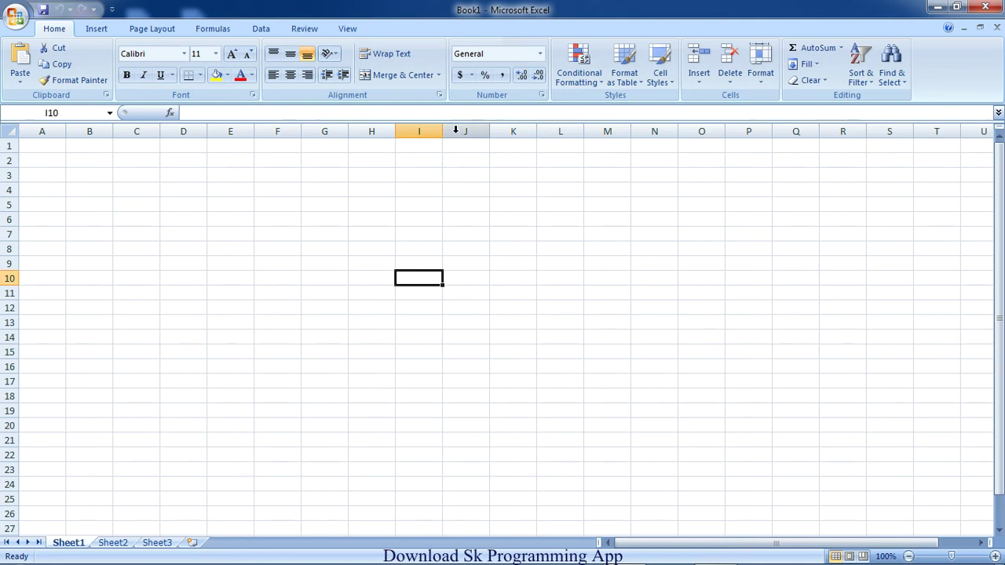
# Widen column I to about four times its width and enter =CONVERT(36,"in","ft") in cell I10
pyautogui.moveTo(443, 133); pyautogui.dragTo(590, 142)
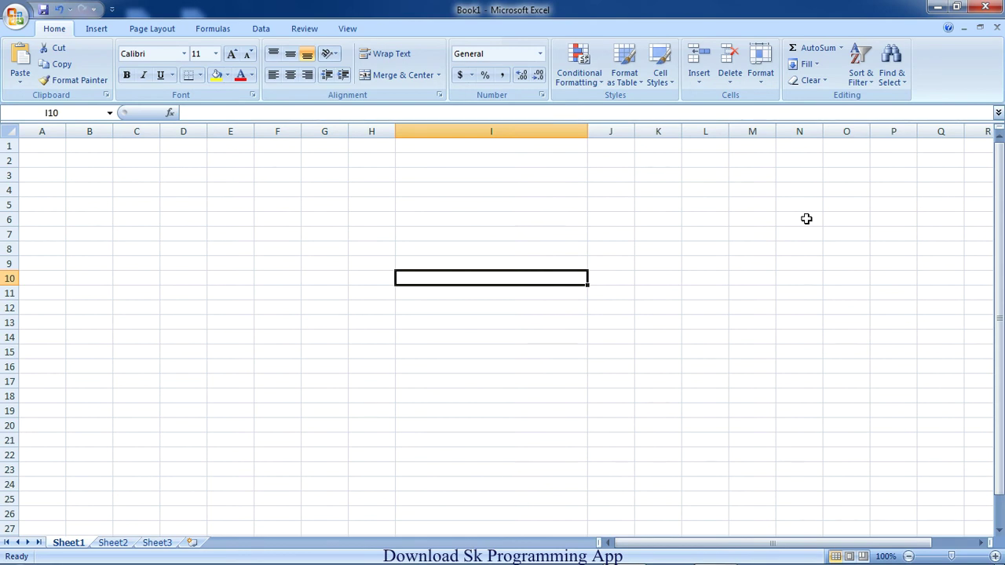
pyautogui.write('=')
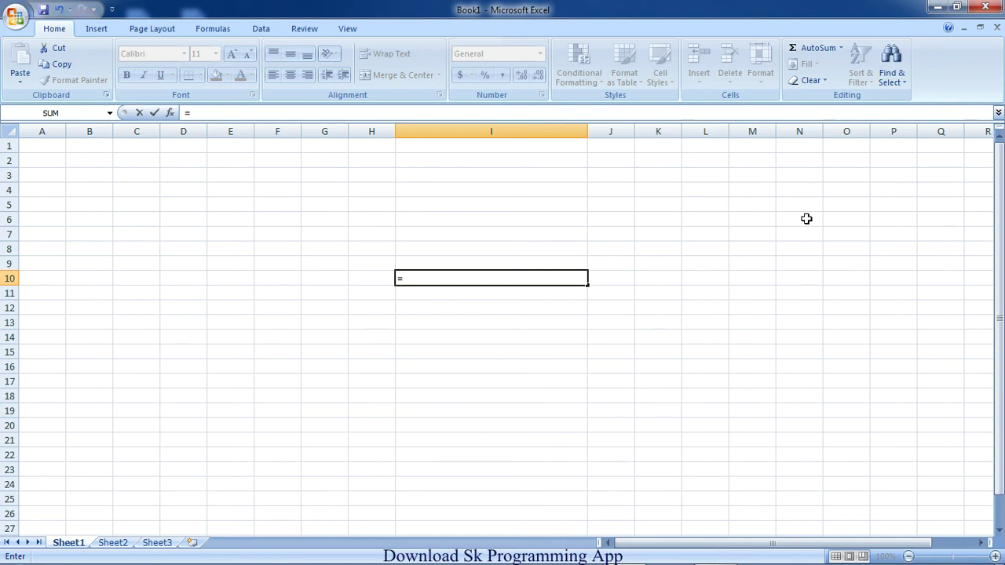
pyautogui.write('con')
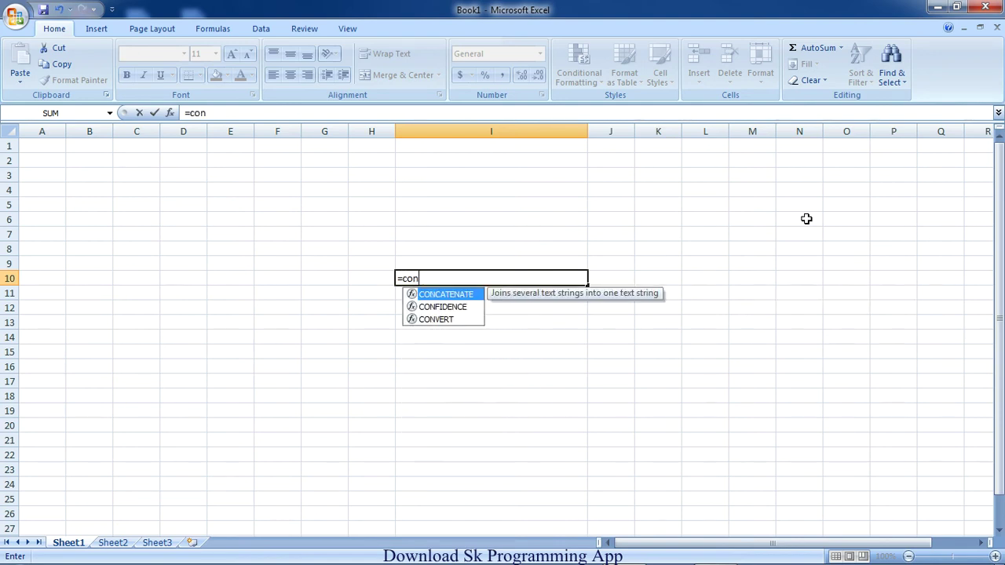
pyautogui.write('ve')
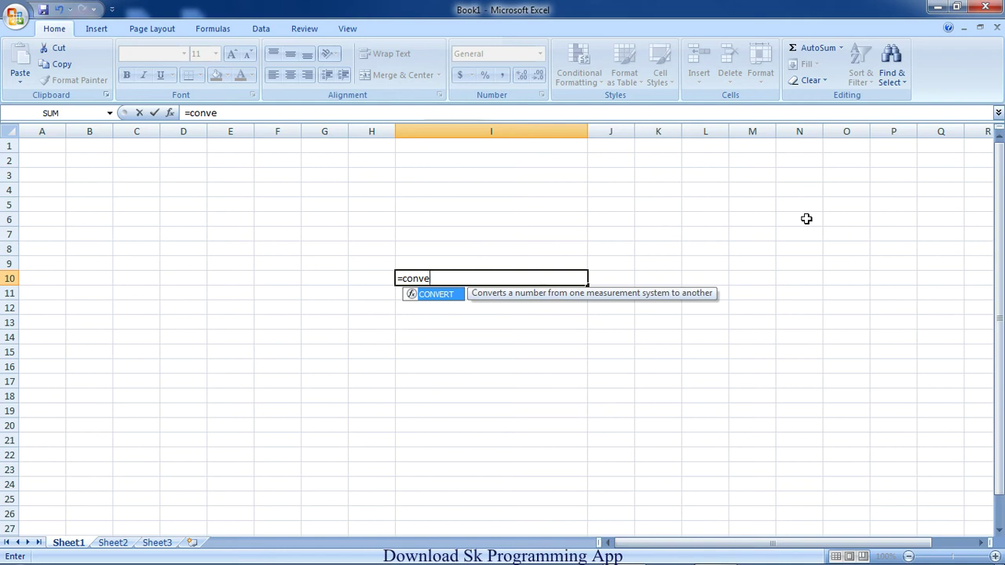
pyautogui.press('Tab')
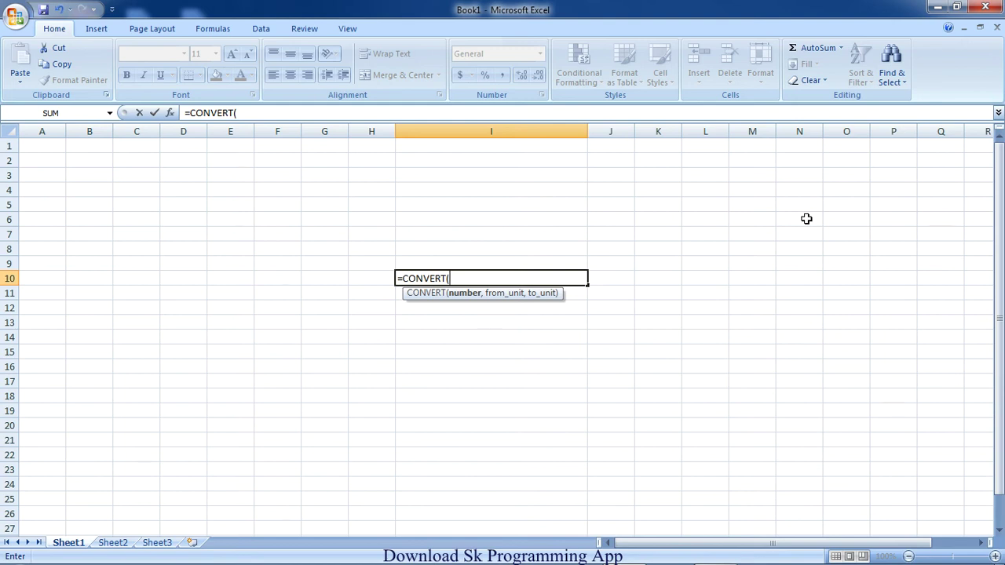
pyautogui.write('36,')
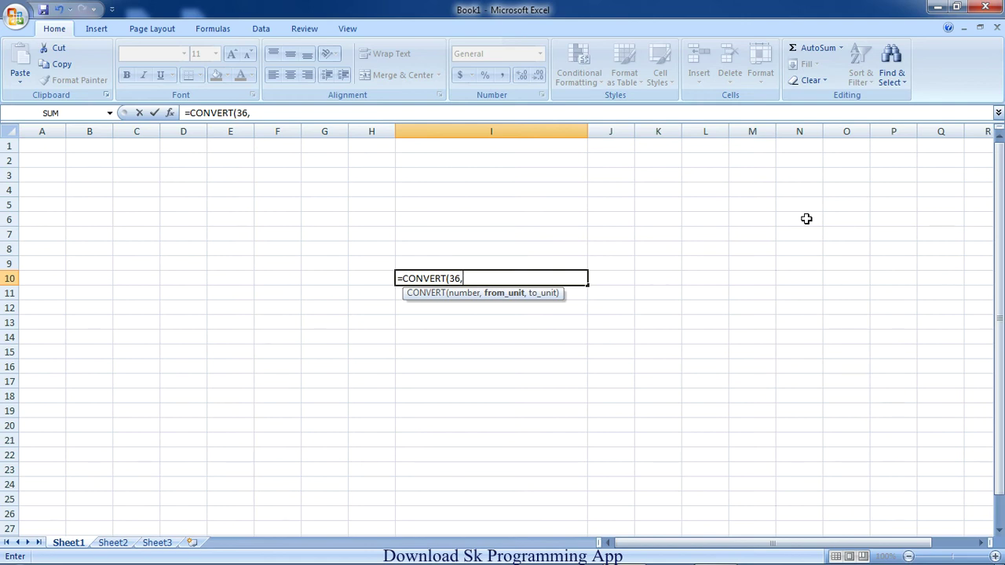
pyautogui.write('"in",')
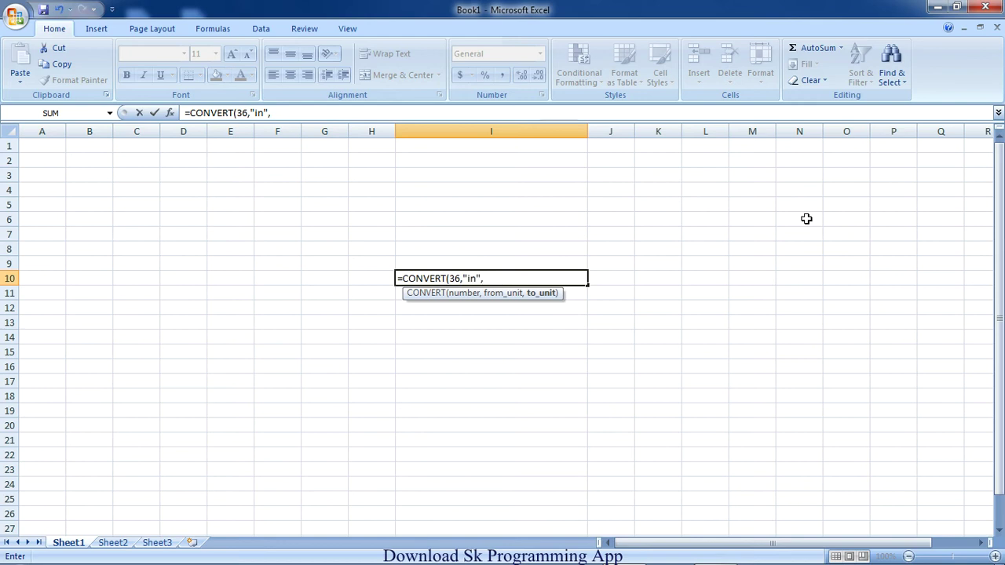
pyautogui.write('"ft")')
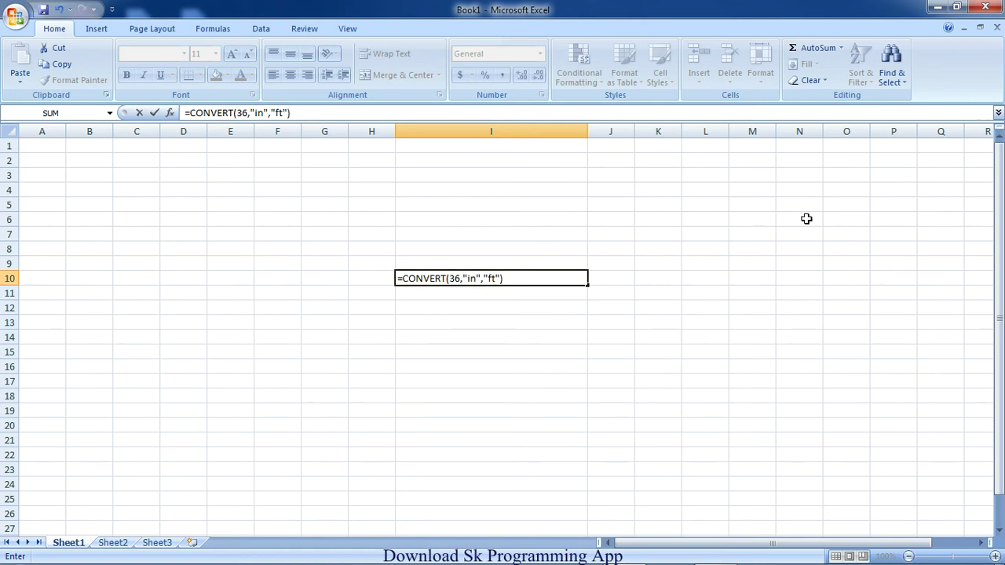
pyautogui.press('Return')
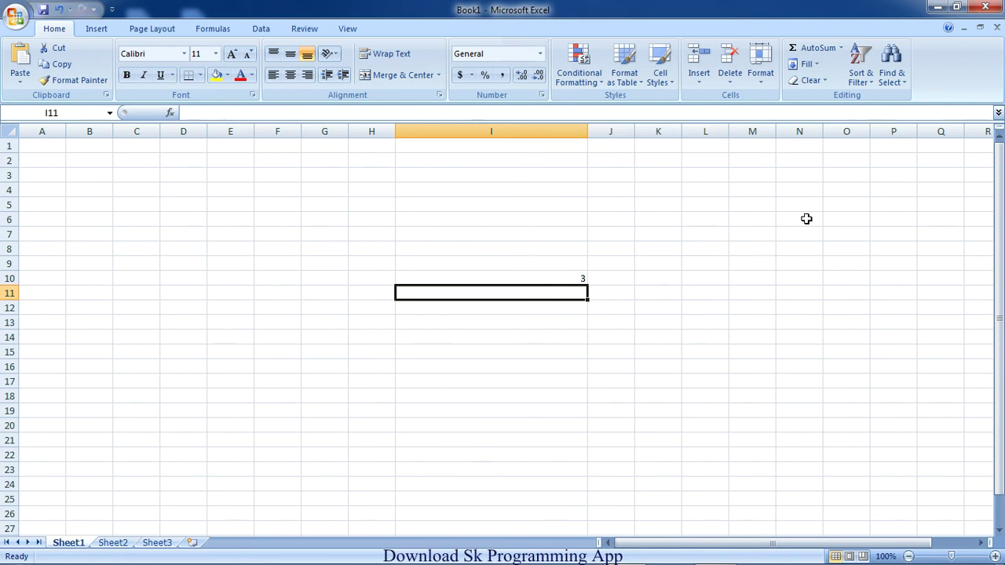
# Examine the number, from_unit and to_unit arguments of the CONVERT formula in cell I10 without changing it
pyautogui.click(576, 276)
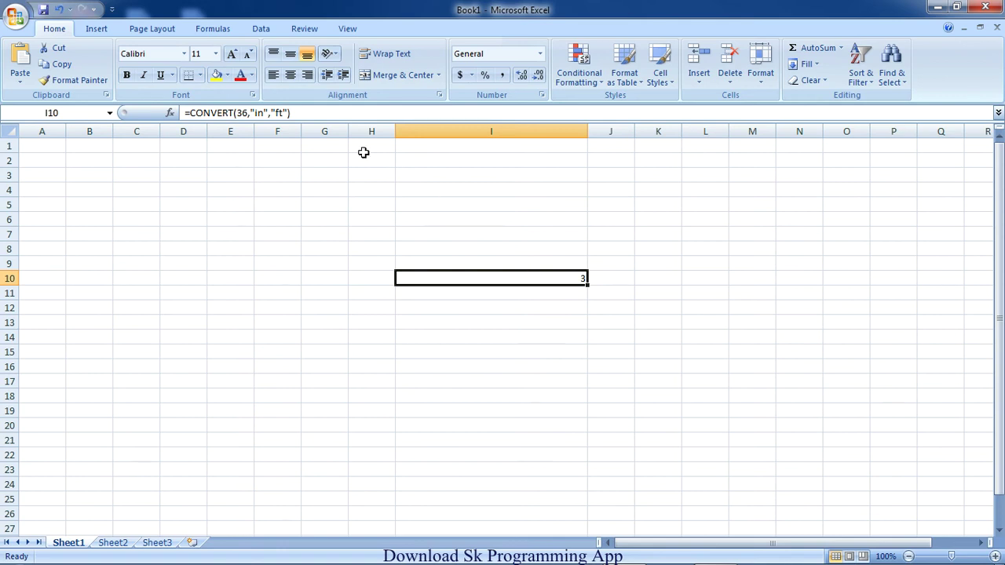
pyautogui.moveTo(306, 116); pyautogui.dragTo(182, 115)
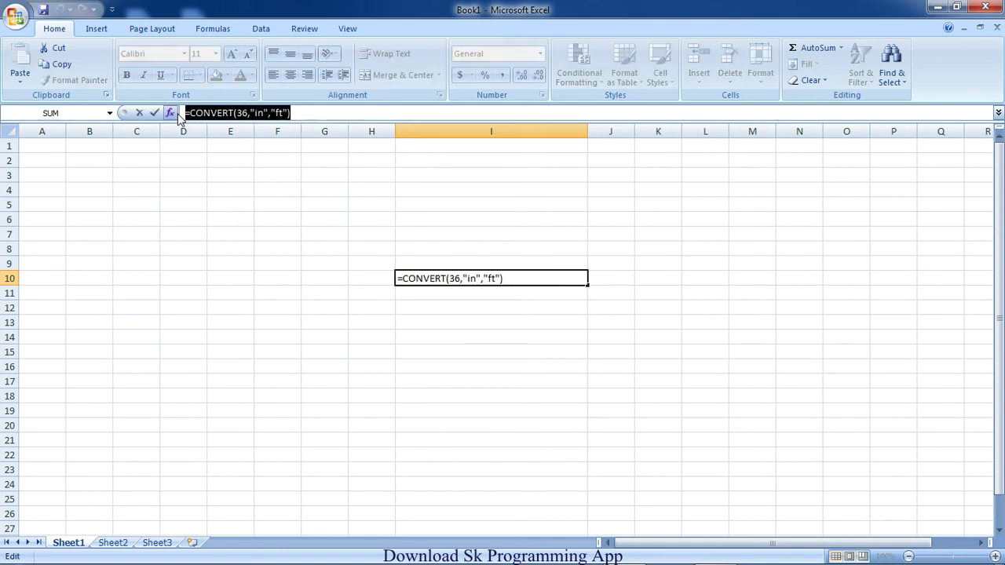
pyautogui.click(310, 114)
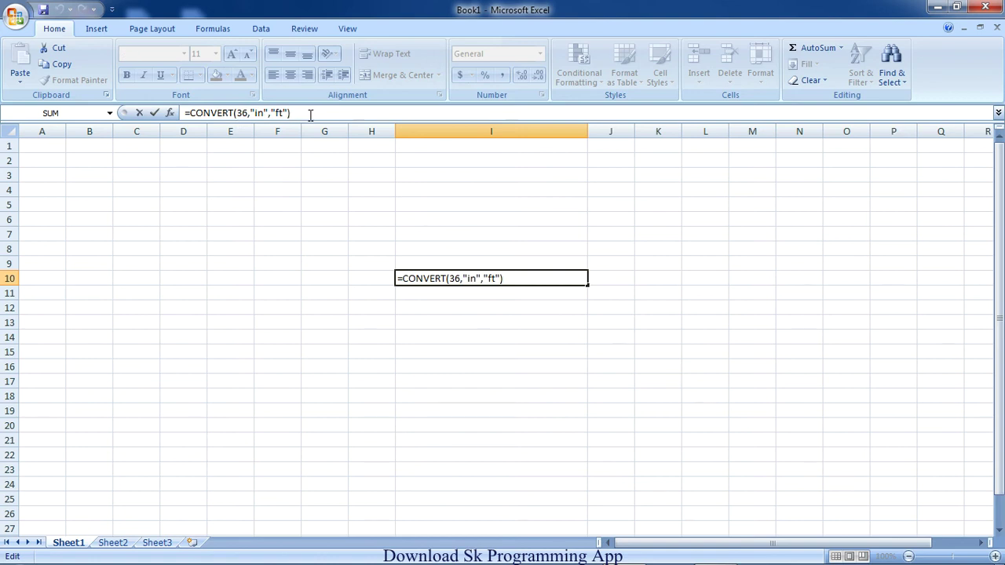
pyautogui.click(238, 112)
pyautogui.moveTo(237, 112); pyautogui.dragTo(249, 112)
pyautogui.click(258, 113)
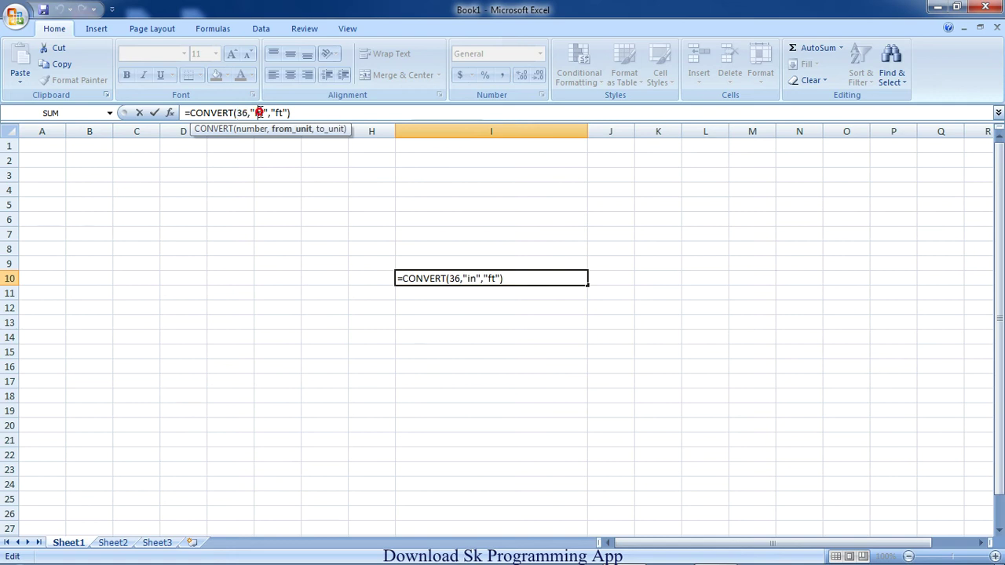
pyautogui.doubleClick(258, 112)
pyautogui.doubleClick(242, 112)
pyautogui.doubleClick(258, 112)
pyautogui.doubleClick(242, 113)
pyautogui.doubleClick(278, 112)
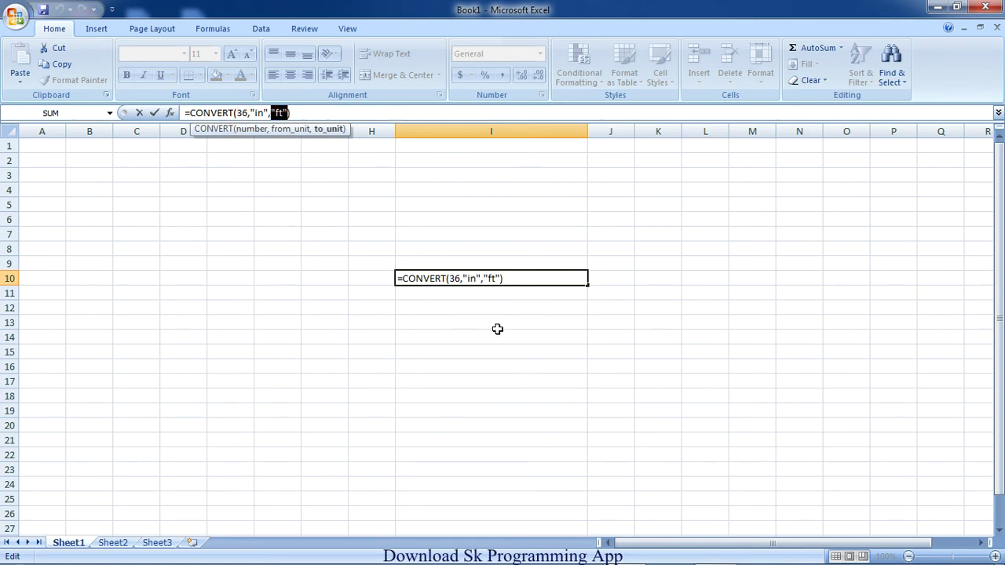
pyautogui.click(496, 329)
pyautogui.press('Escape')
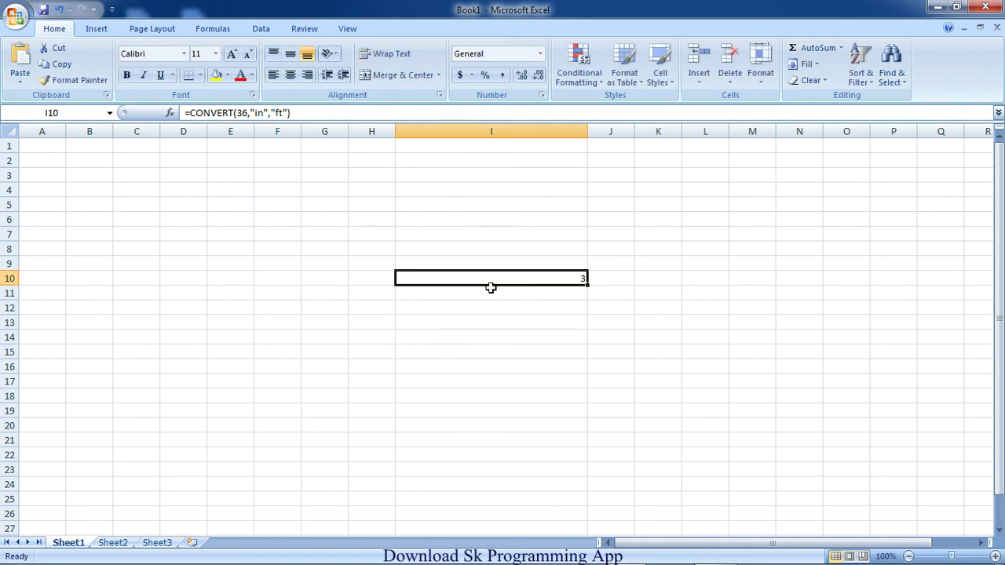
# Change the number argument of the inch-to-foot CONVERT formula in cell I10 to 12
pyautogui.click(251, 116)
pyautogui.press('BackSpace')
pyautogui.press('BackSpace')
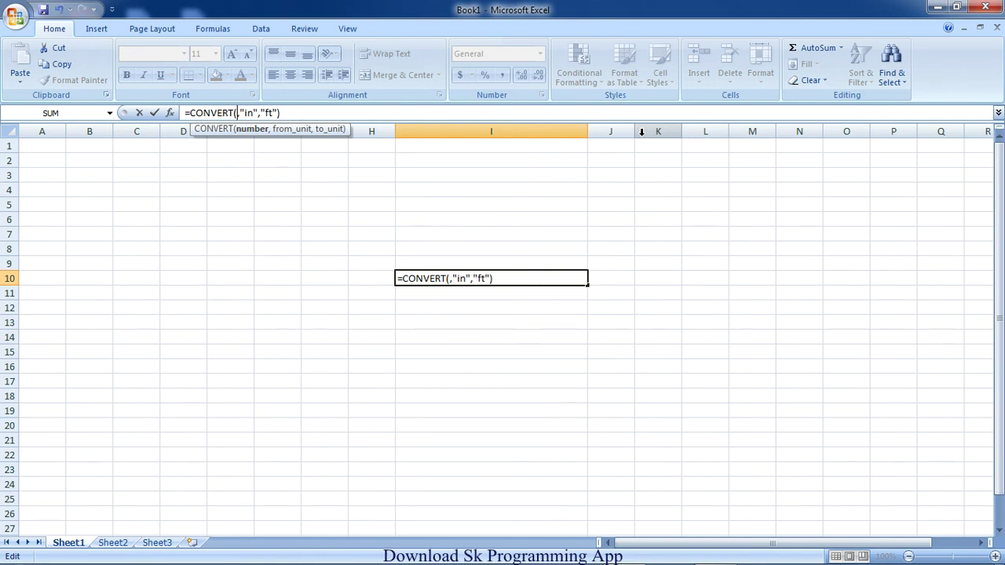
pyautogui.write('12')
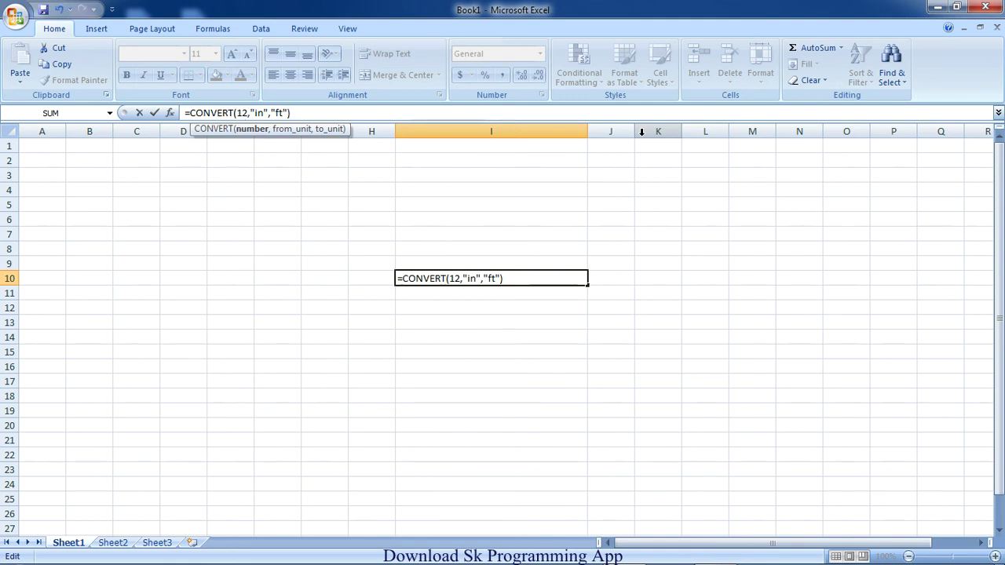
pyautogui.press('Return')
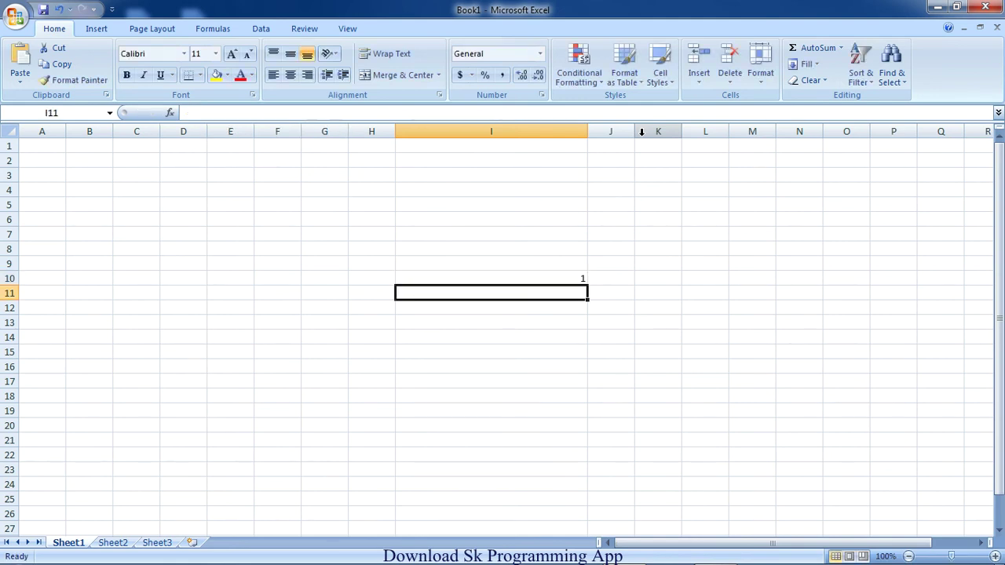
# Set the number argument of the inch-to-foot CONVERT formula in cell I10 to 6
pyautogui.click(576, 275)
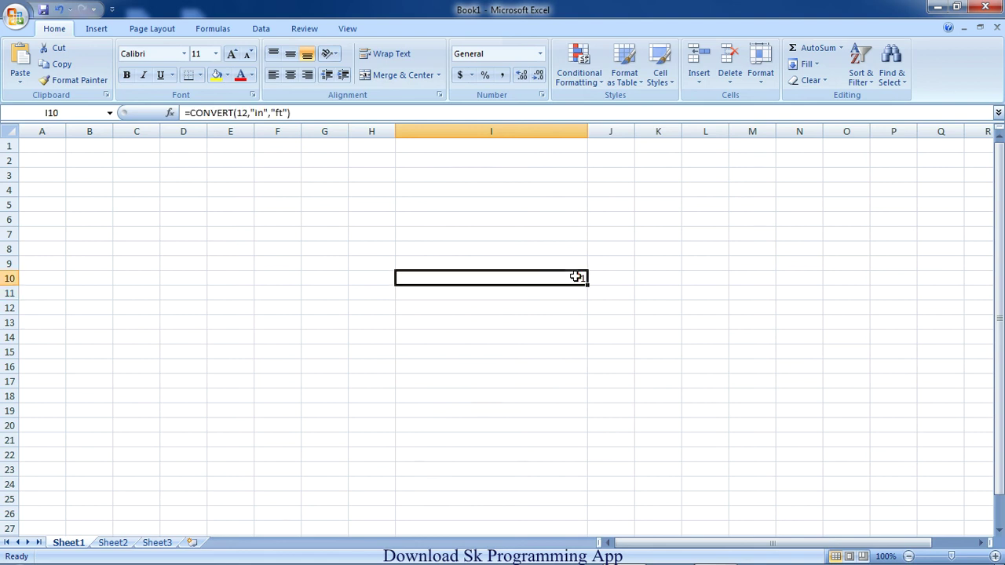
pyautogui.click(248, 112)
pyautogui.press('BackSpace')
pyautogui.press('BackSpace')
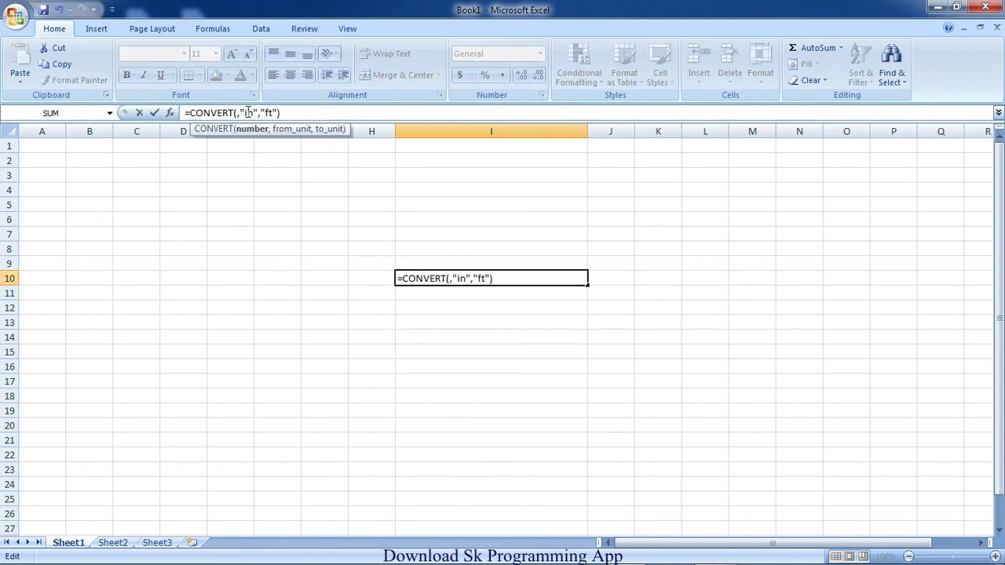
pyautogui.write('6')
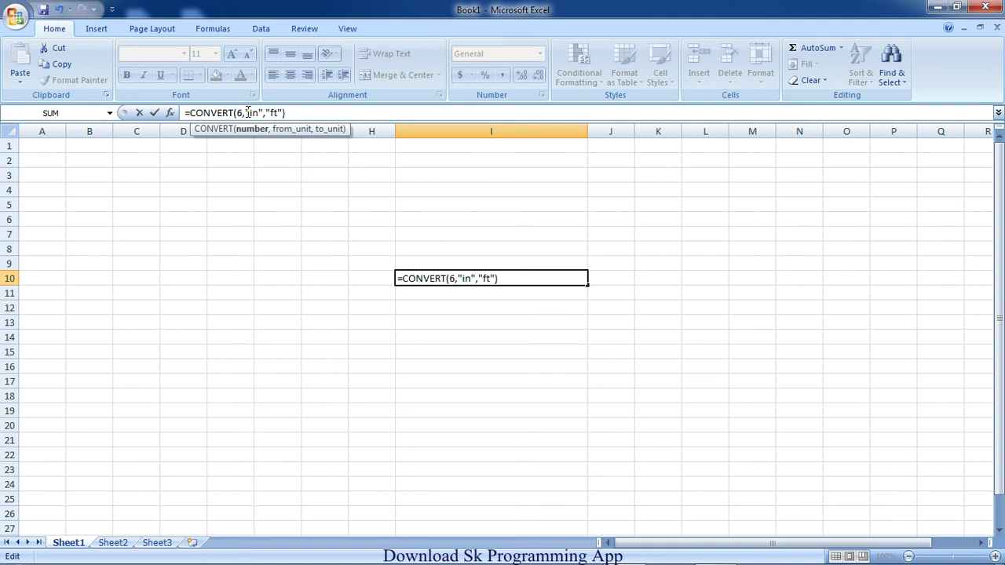
pyautogui.press('Return')
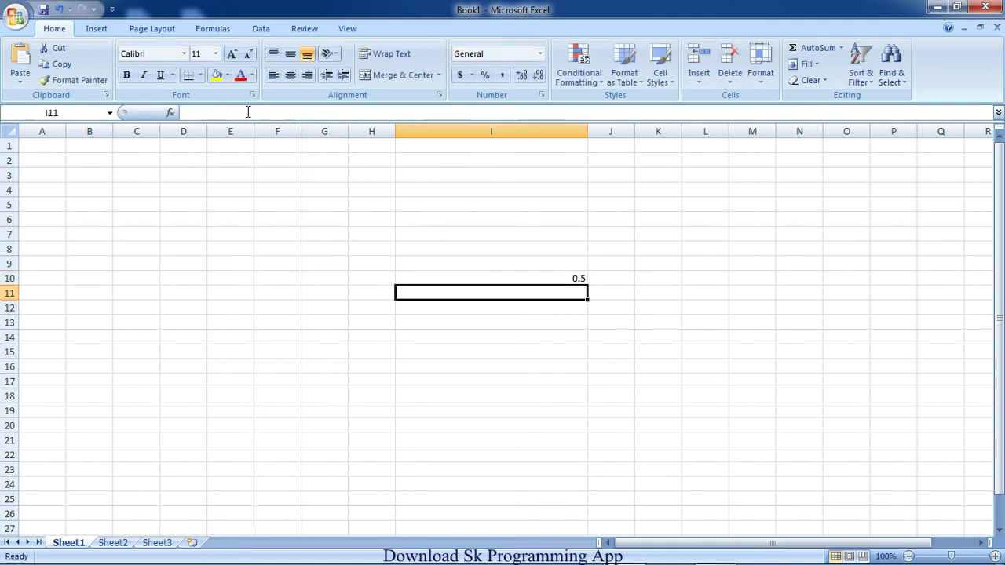
# Clear cell I10 and enter =CONVERT(1000,"w","kw") there to convert watts to kilowatts
pyautogui.click(446, 277)
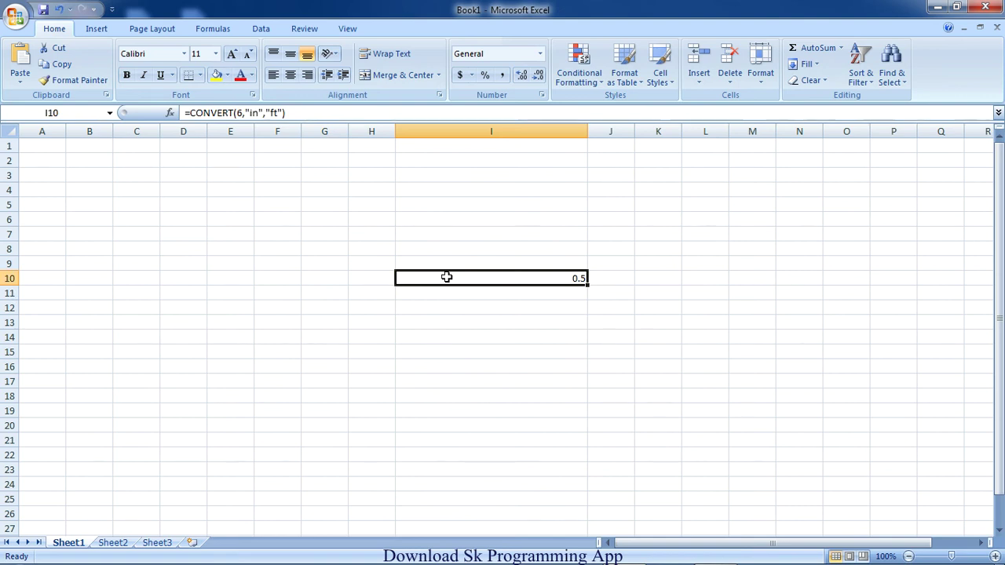
pyautogui.press('Delete')
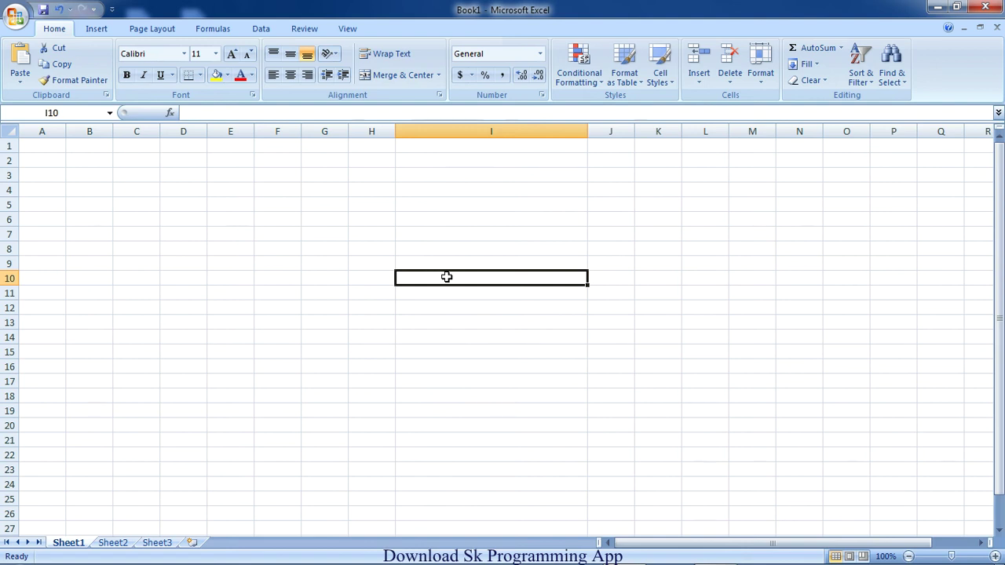
pyautogui.write('=')
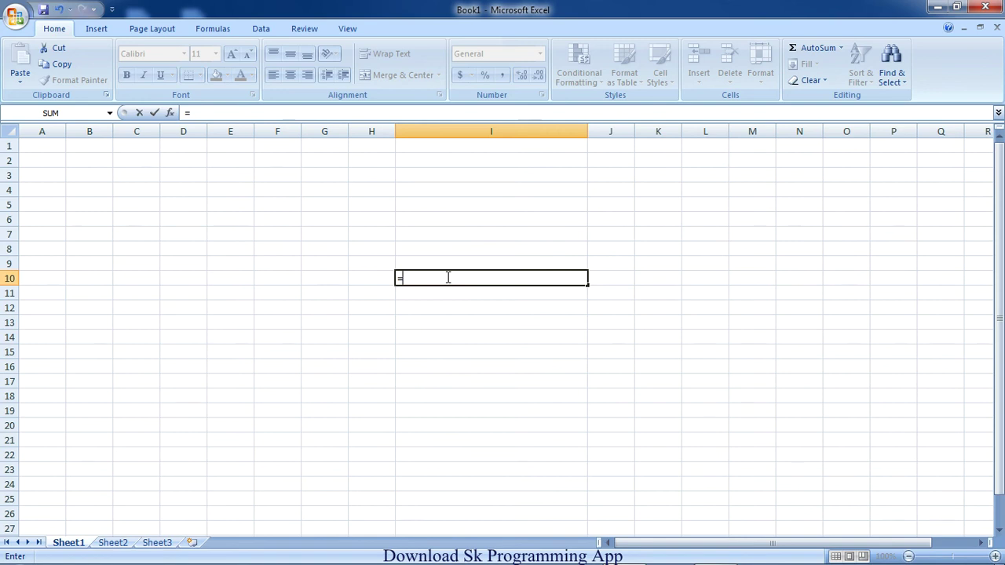
pyautogui.write('con')
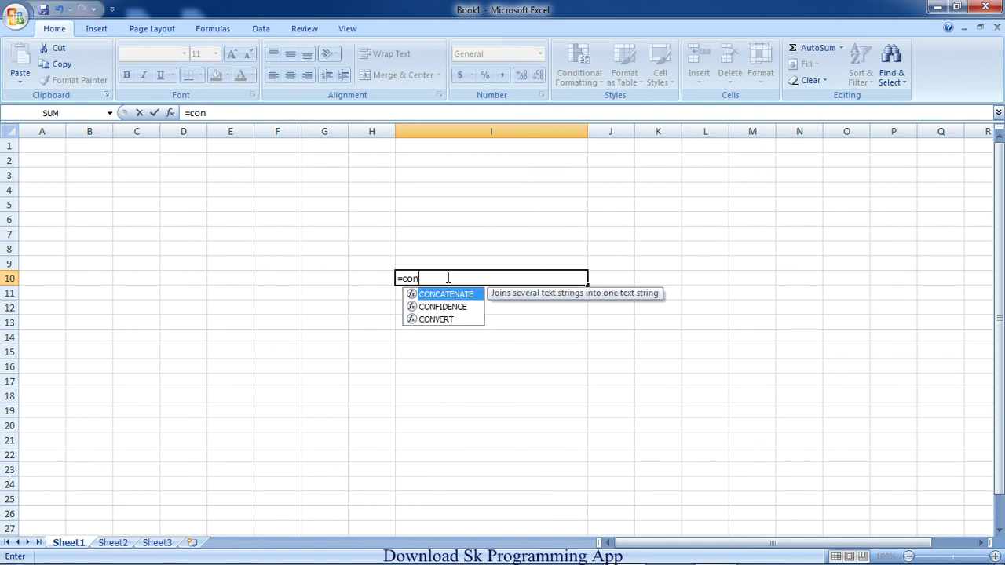
pyautogui.press('Down')
pyautogui.press('Down')
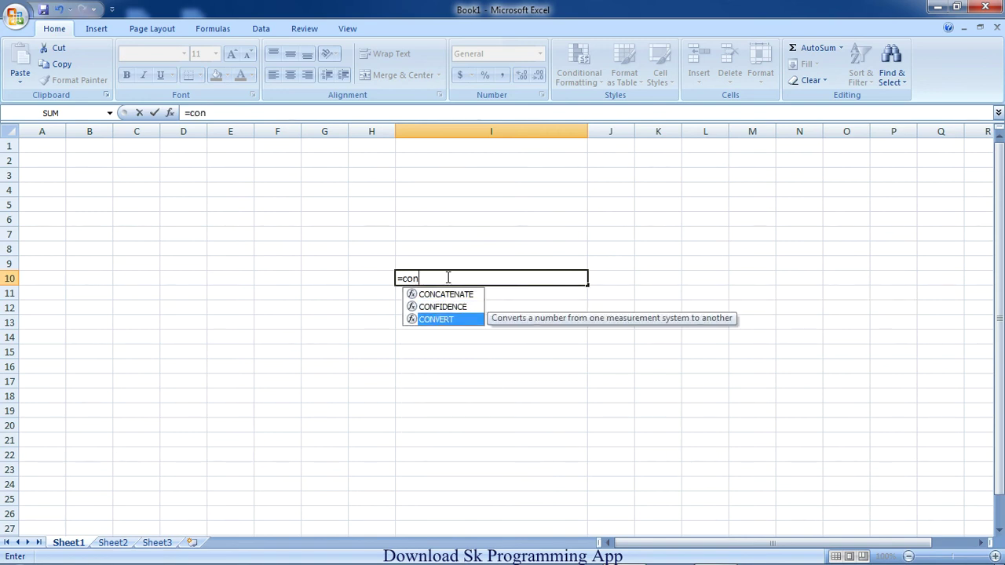
pyautogui.press('Tab')
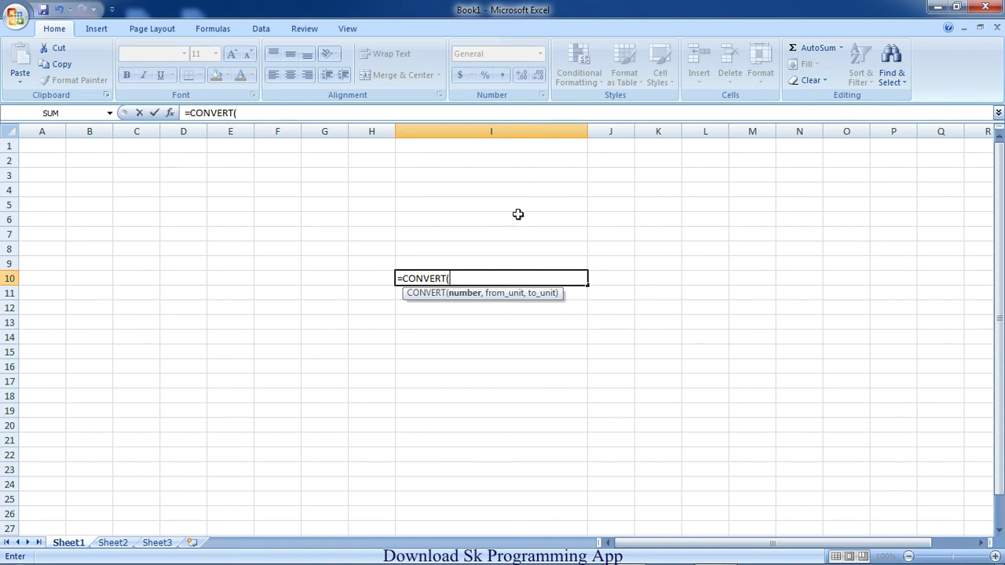
pyautogui.write('1000,')
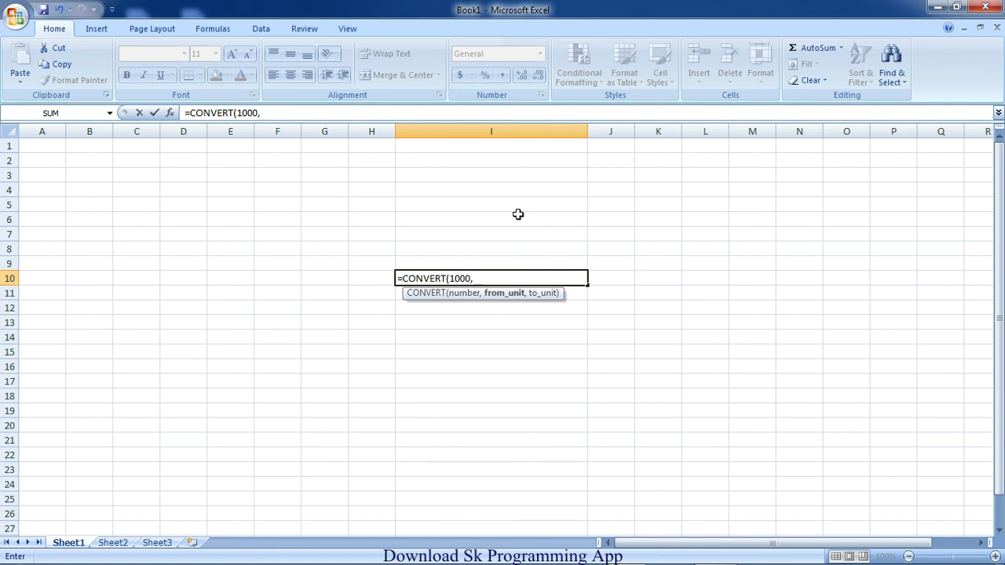
pyautogui.write('"w"')
pyautogui.write(',"k')
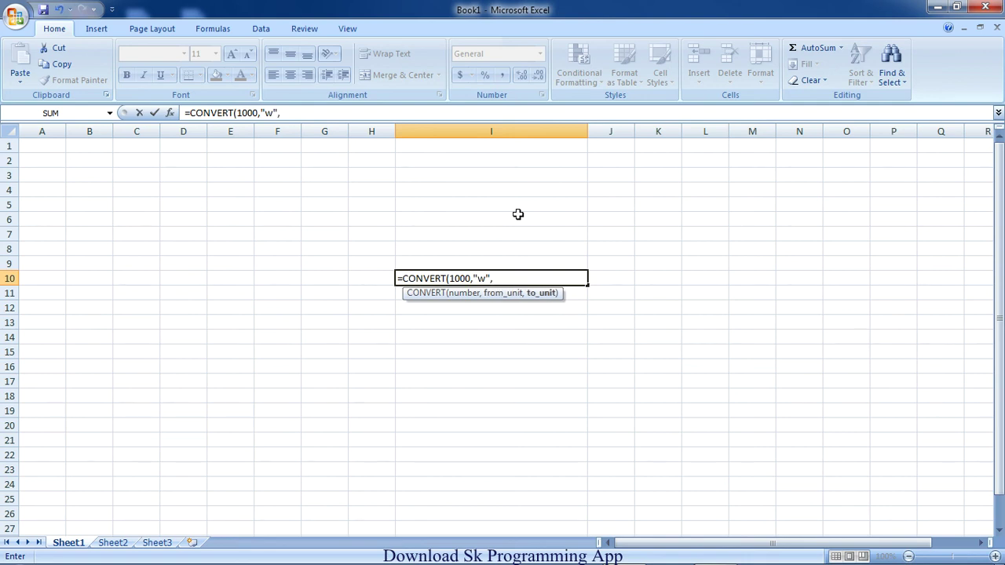
pyautogui.write('w")')
pyautogui.press('Return')
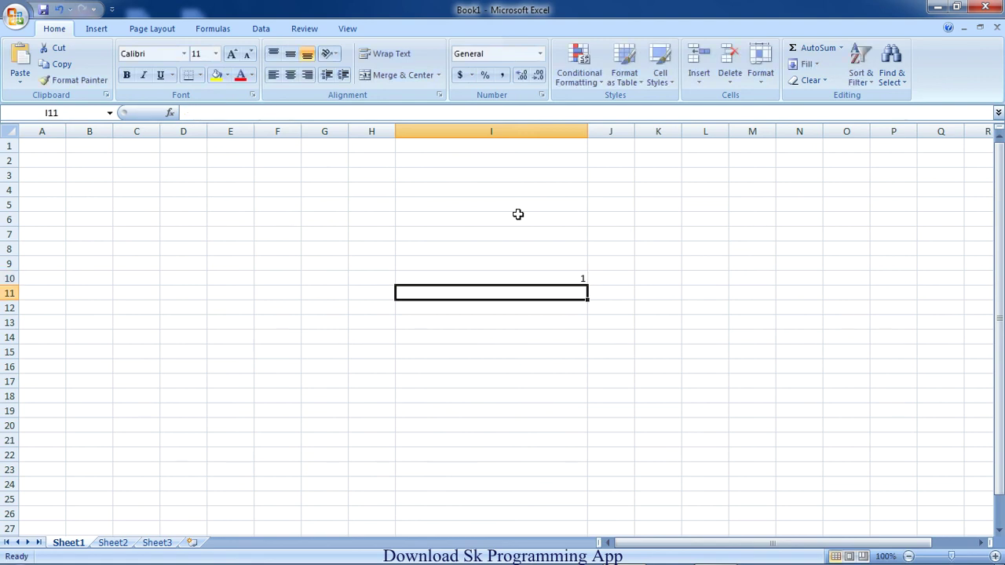
# Change the number argument of the watt-to-kilowatt formula in cell I10 to 10000 and reselect the cell
pyautogui.click(517, 278)
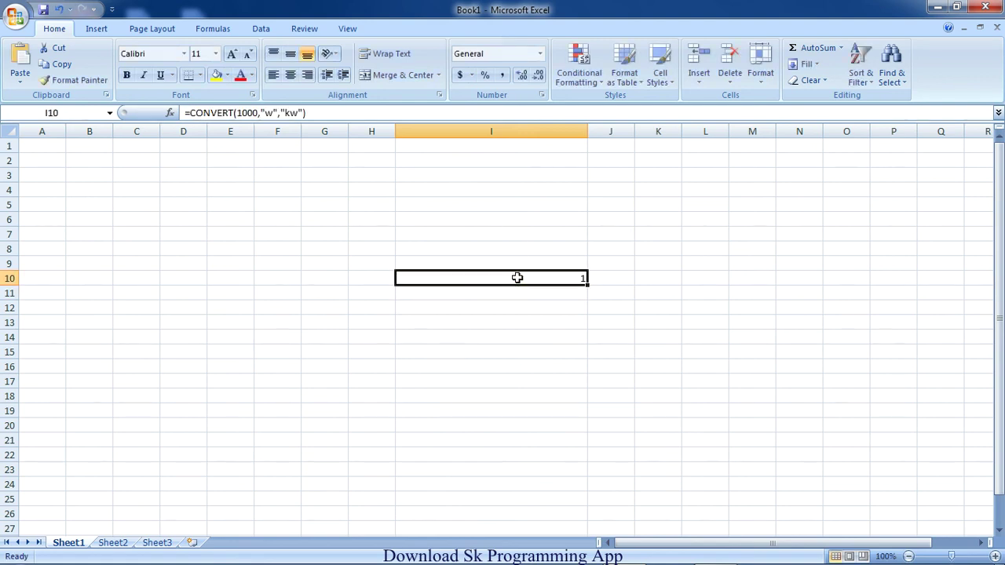
pyautogui.click(249, 112)
pyautogui.write('0')
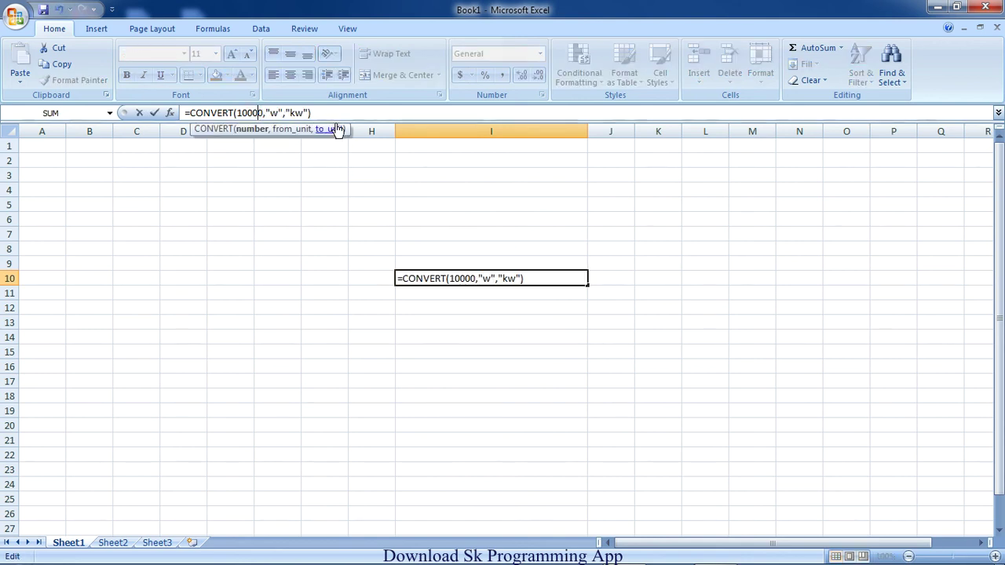
pyautogui.press('Return')
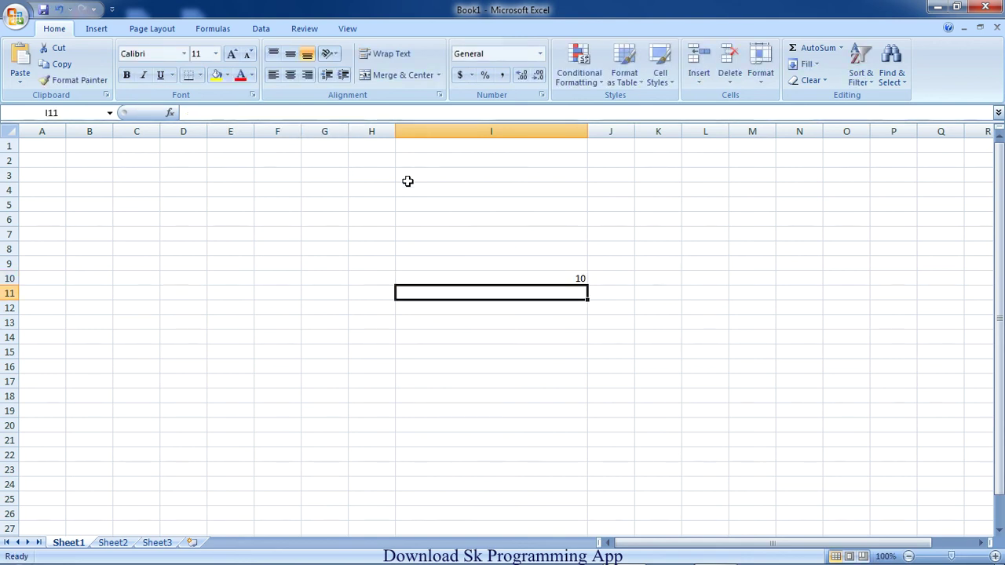
pyautogui.click(458, 276)
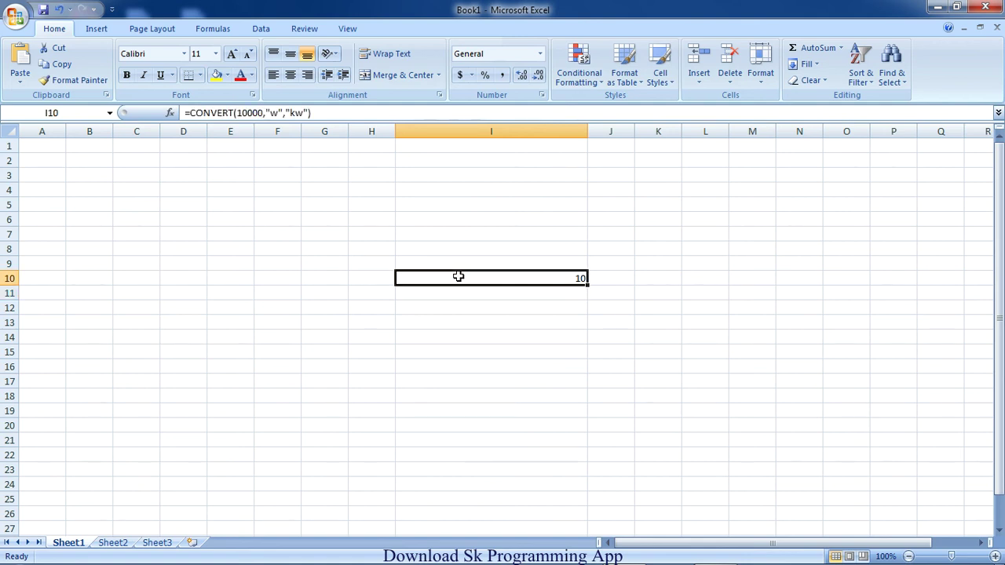
# Clear the watt-to-kilowatt formula from cell I10 and narrow column I
pyautogui.press('Delete')
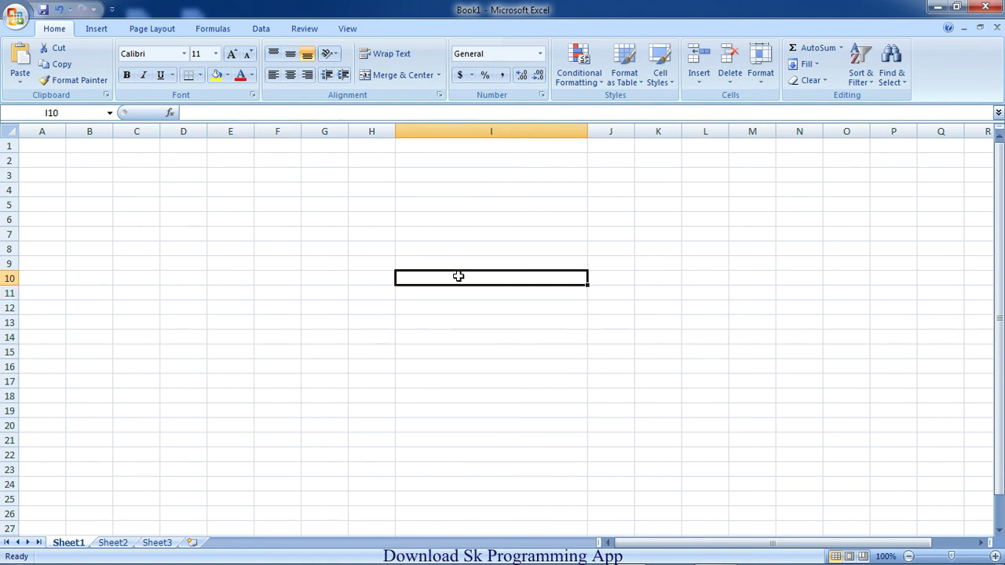
pyautogui.moveTo(587, 131); pyautogui.dragTo(462, 147)
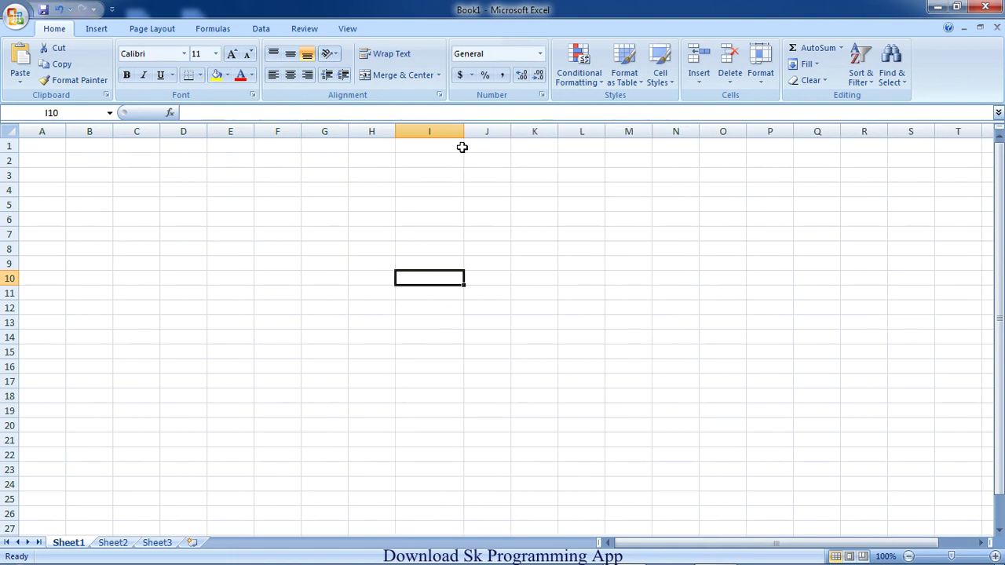
# Enter the table headers No, Inch and Foot in cells G7, H7 and I7
pyautogui.click(336, 237)
pyautogui.write('No')
pyautogui.press('Tab')
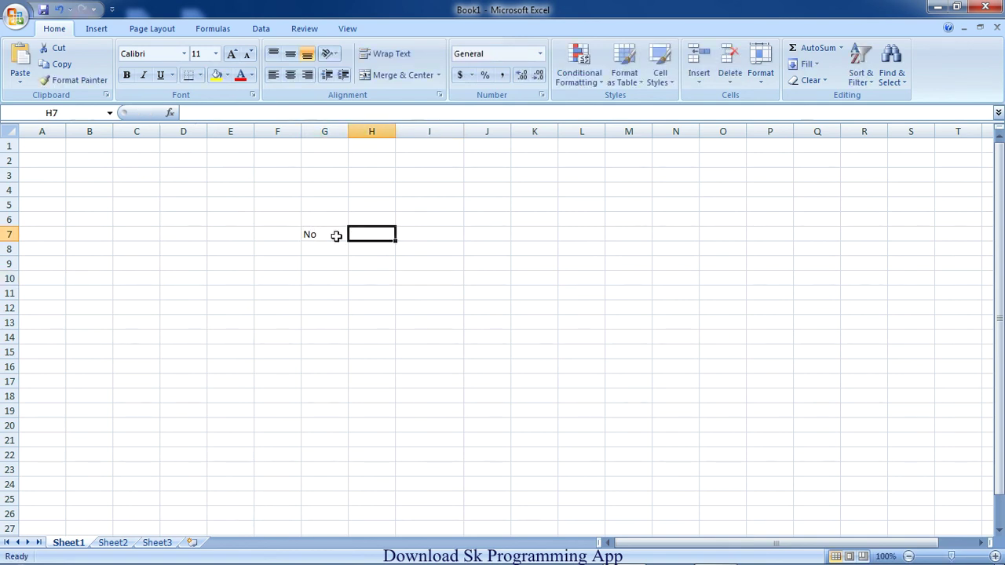
pyautogui.write('Inch')
pyautogui.press('Tab')
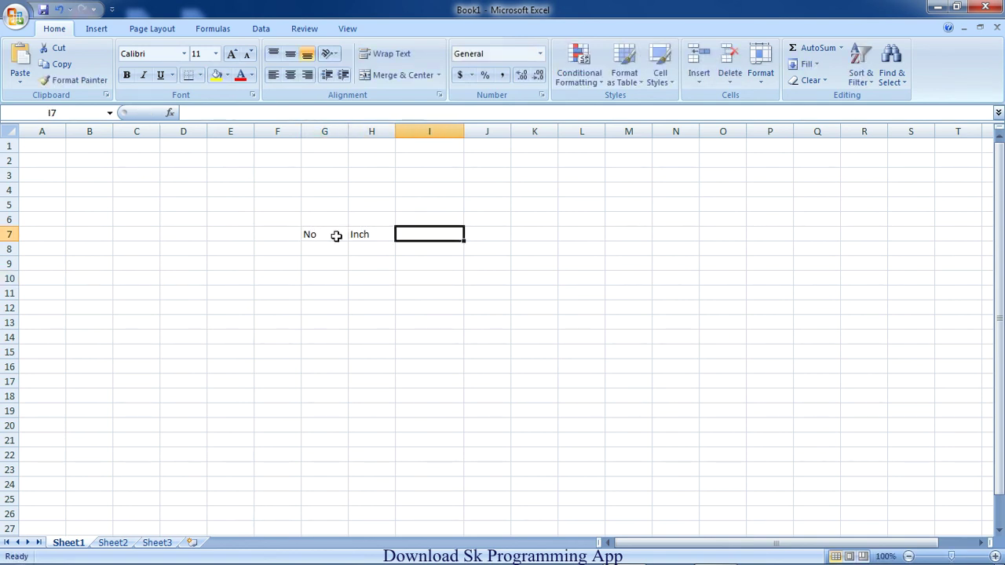
pyautogui.write('Foot')
pyautogui.press('Return')
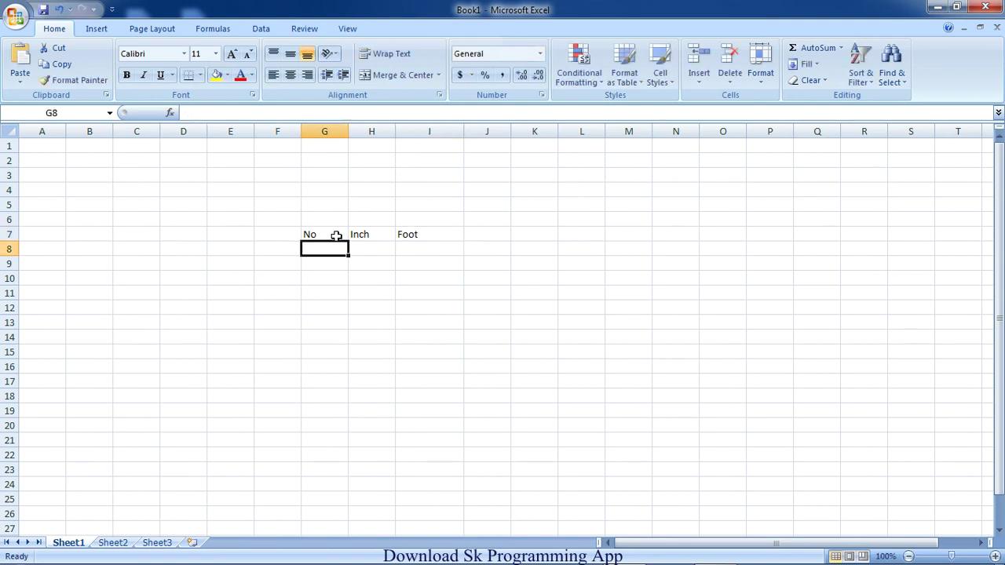
# Number the table rows 1 to 5 in cells G8:G12 under the No header
pyautogui.press('Return')
pyautogui.write('3')
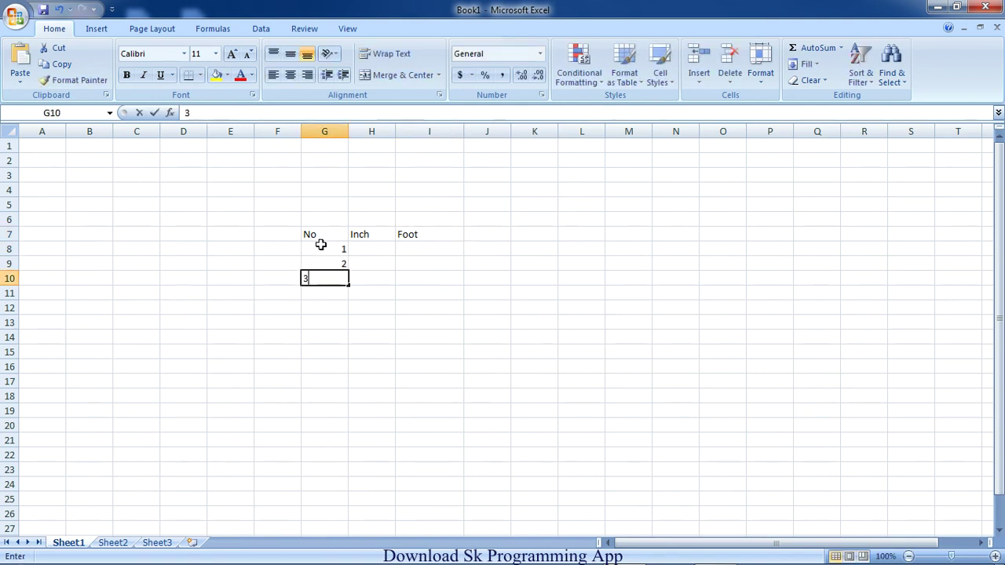
pyautogui.press('Return')
pyautogui.write('4')
pyautogui.press('Return')
pyautogui.write('5')
pyautogui.press('Return')
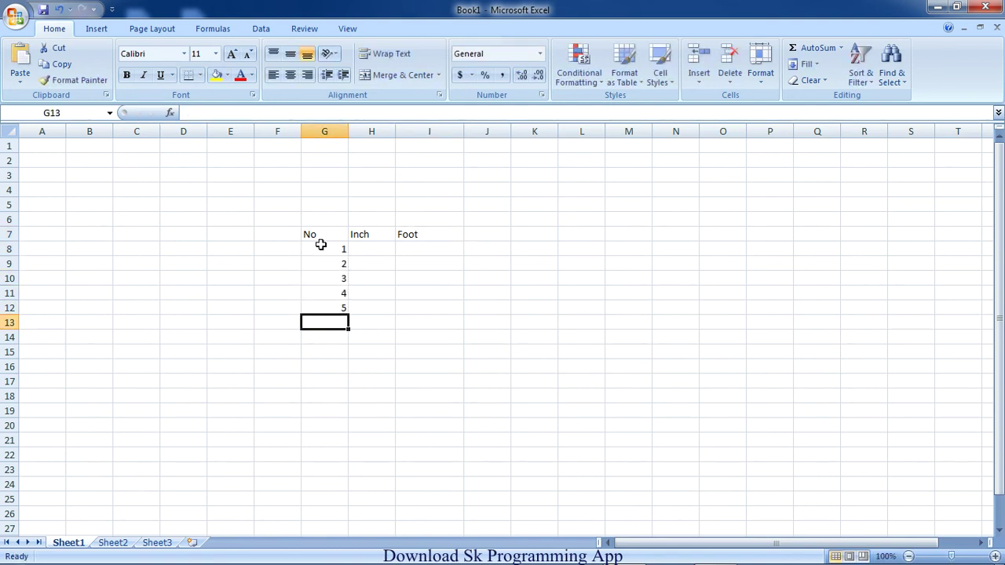
# Enter the inch values 12, 24, 48, 96 and 50 in cells H8:H12
pyautogui.click(361, 248)
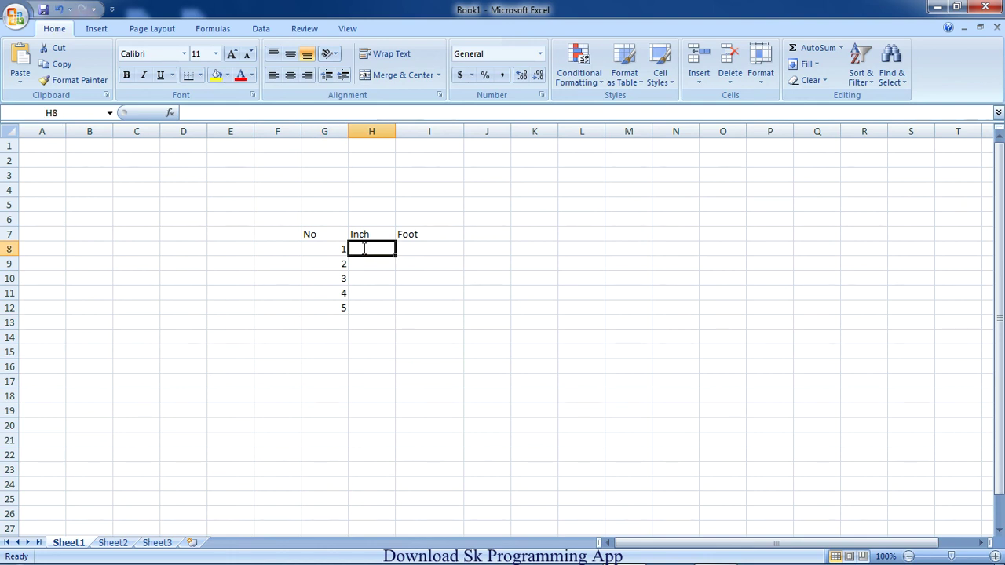
pyautogui.write('12')
pyautogui.press('Return')
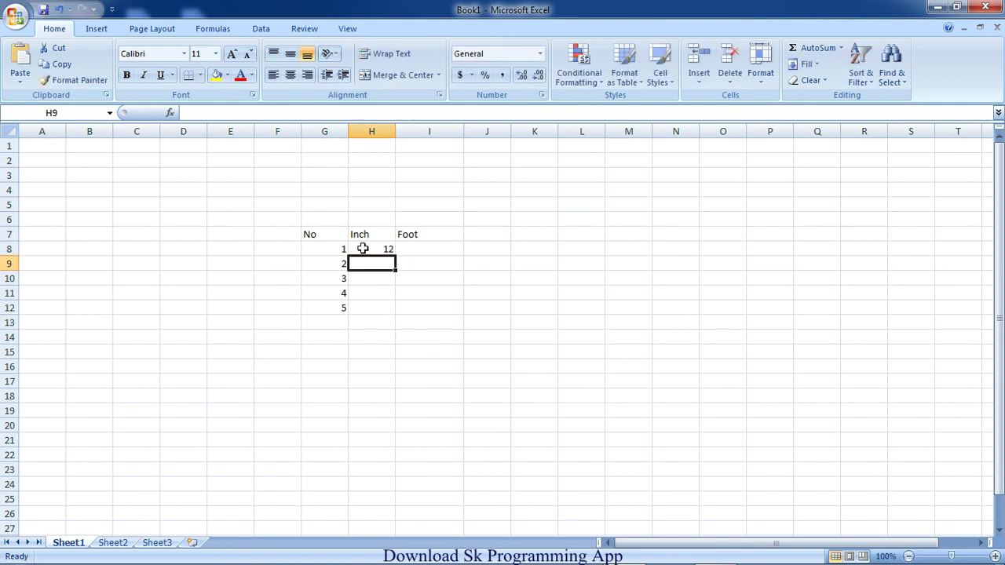
pyautogui.write('24')
pyautogui.press('Return')
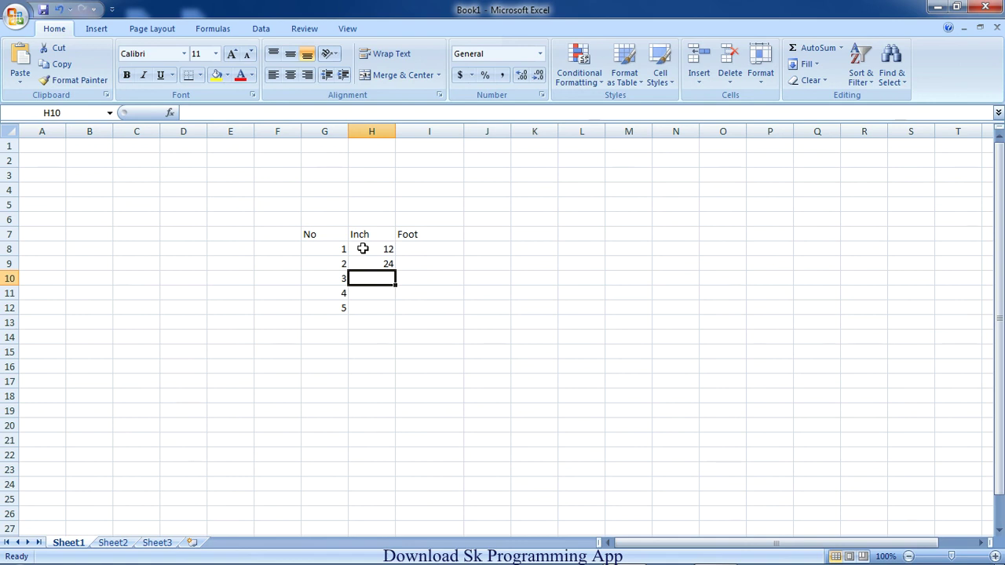
pyautogui.write('48')
pyautogui.press('Return')
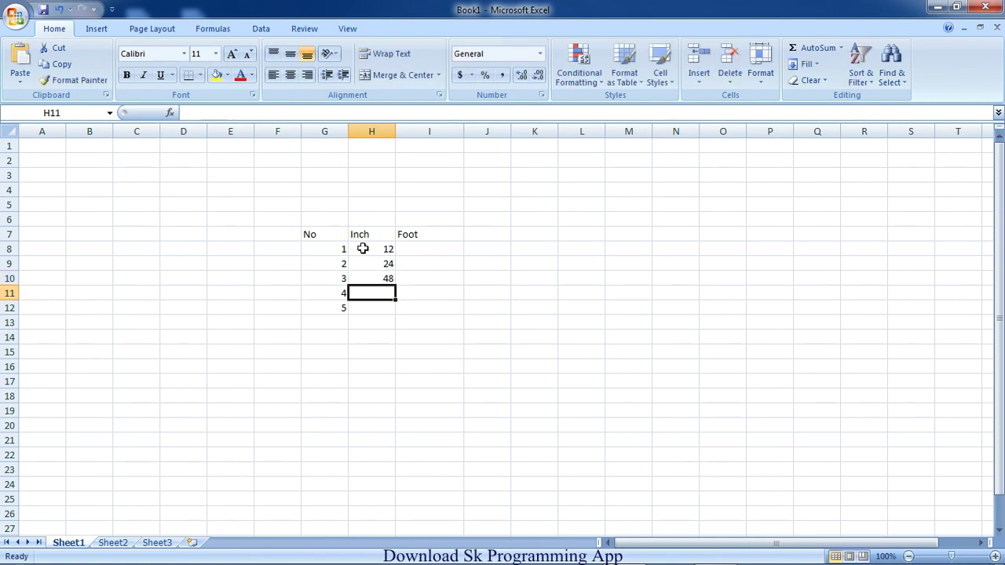
pyautogui.write('96')
pyautogui.press('Return')
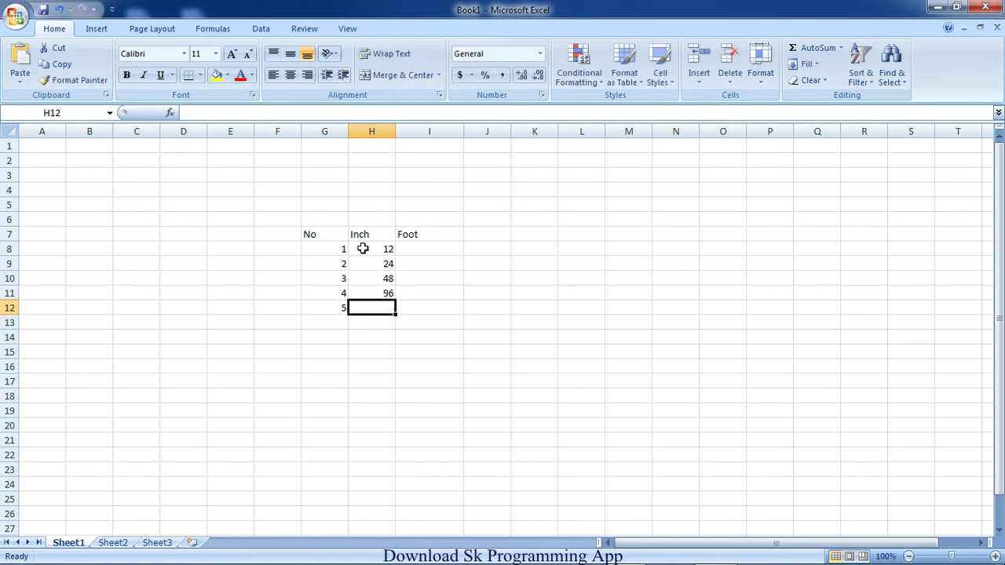
pyautogui.write('50')
pyautogui.press('Return')
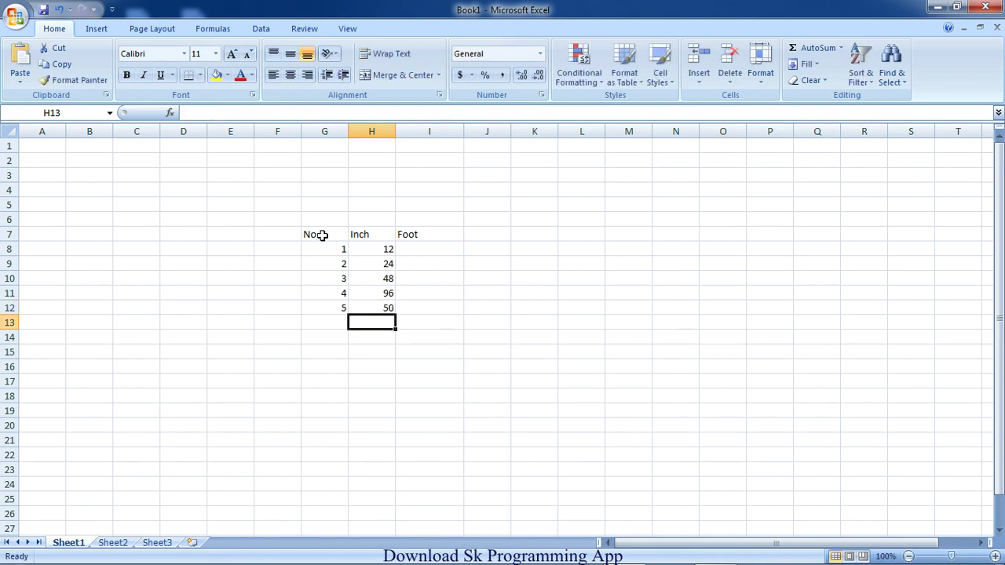
# Center the contents of the table range G7:I12 horizontally
pyautogui.moveTo(320, 234); pyautogui.dragTo(409, 302)
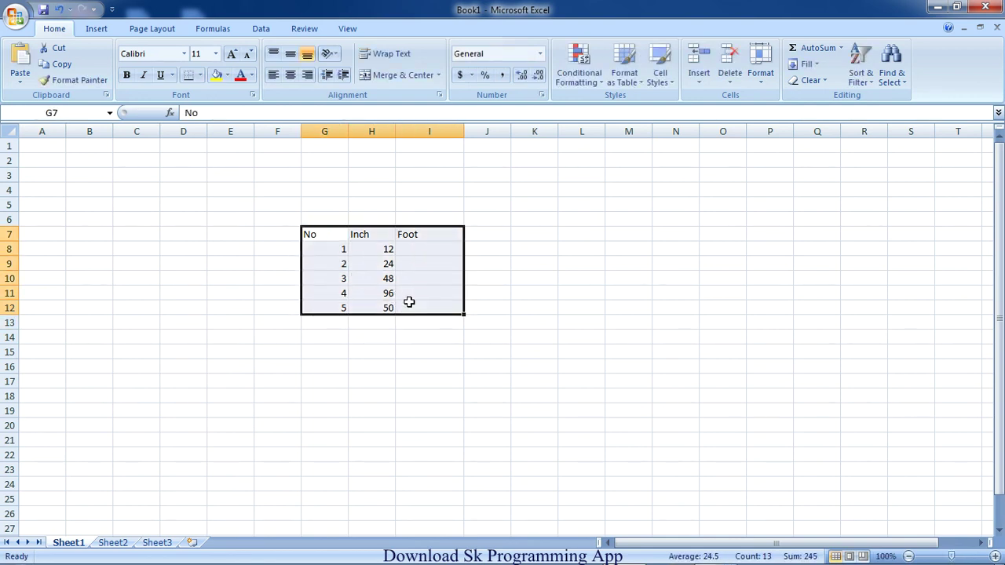
pyautogui.click(290, 75)
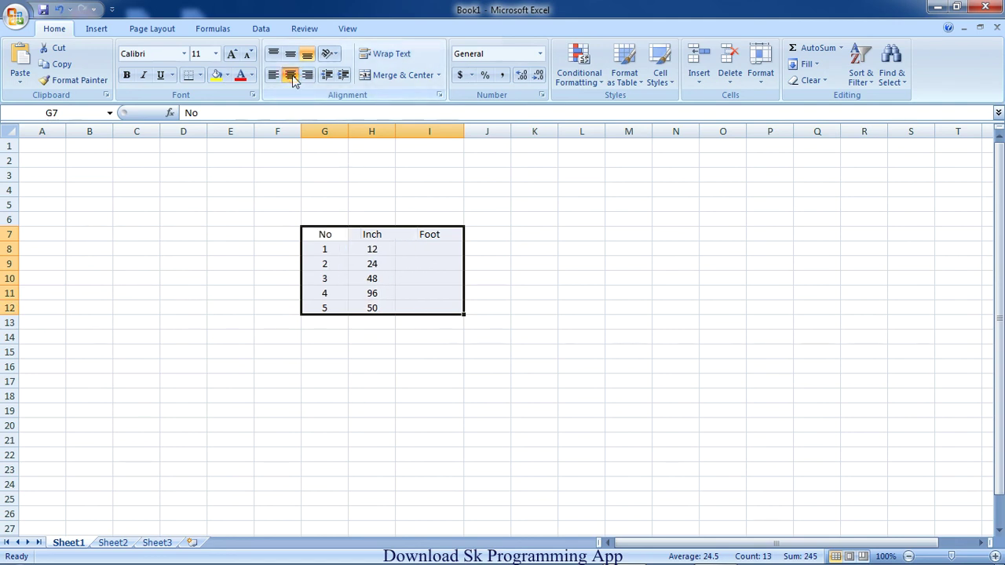
pyautogui.click(428, 292)
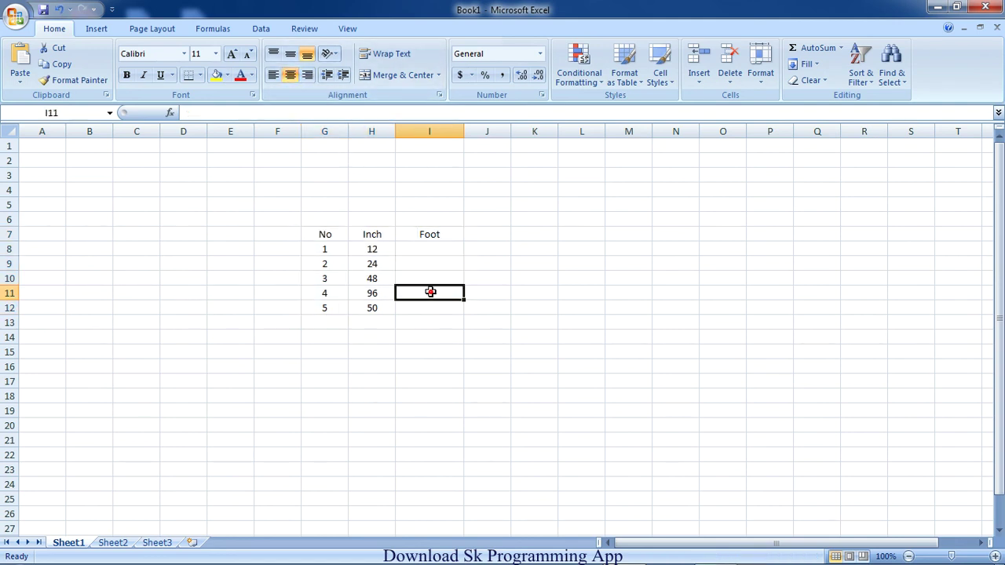
# Apply All Borders to the table range G7:I12 and add a Thick Box Border around it
pyautogui.click(327, 236)
pyautogui.moveTo(326, 236)
pyautogui.mouseDown()
pyautogui.moveTo(422, 274)
pyautogui.moveTo(426, 299)
pyautogui.mouseUp()
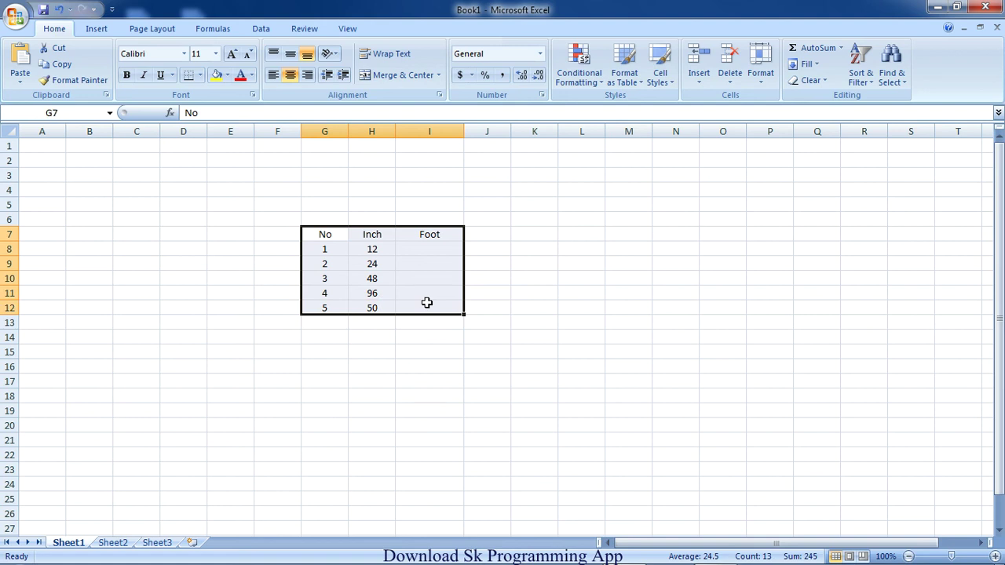
pyautogui.click(200, 75)
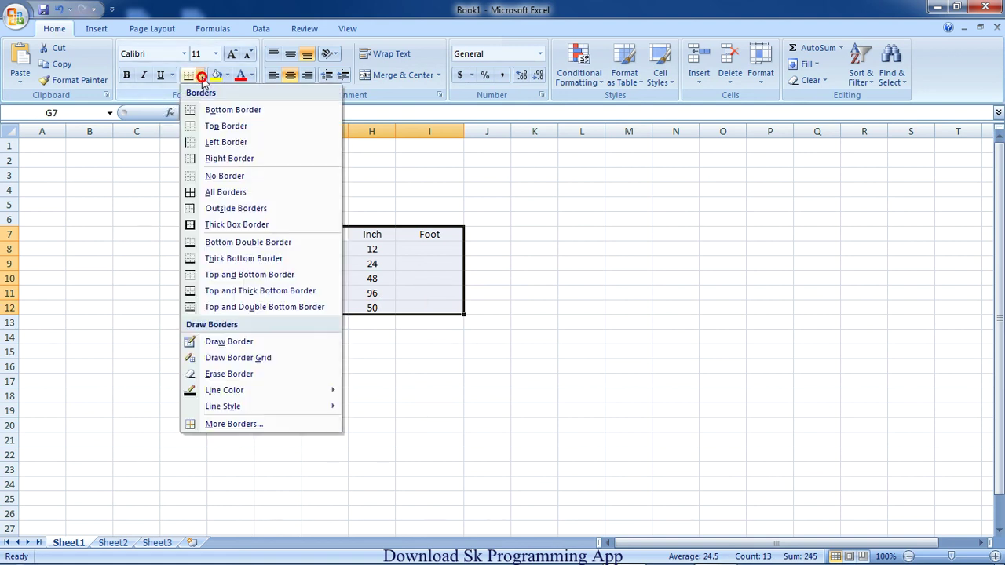
pyautogui.click(212, 192)
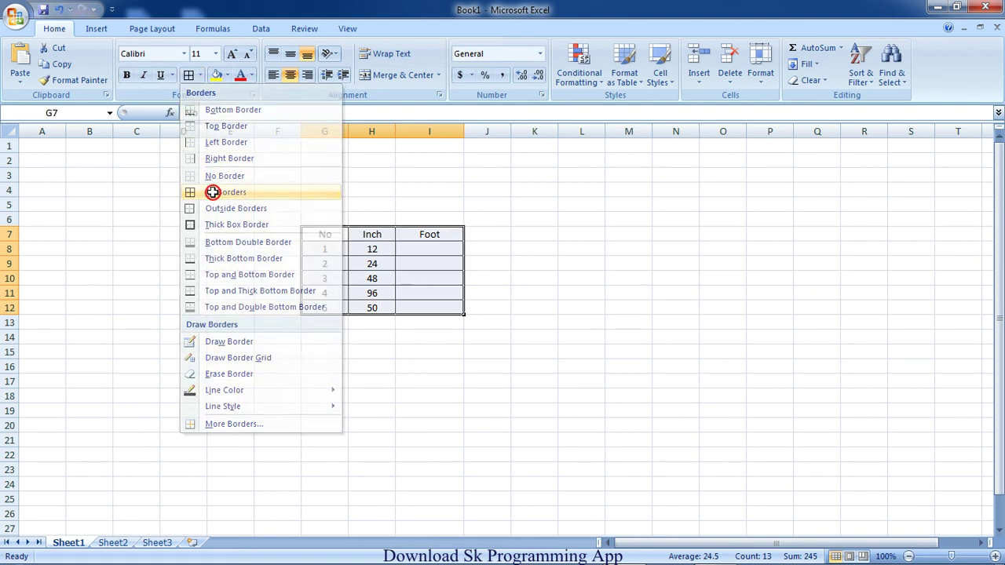
pyautogui.click(419, 307)
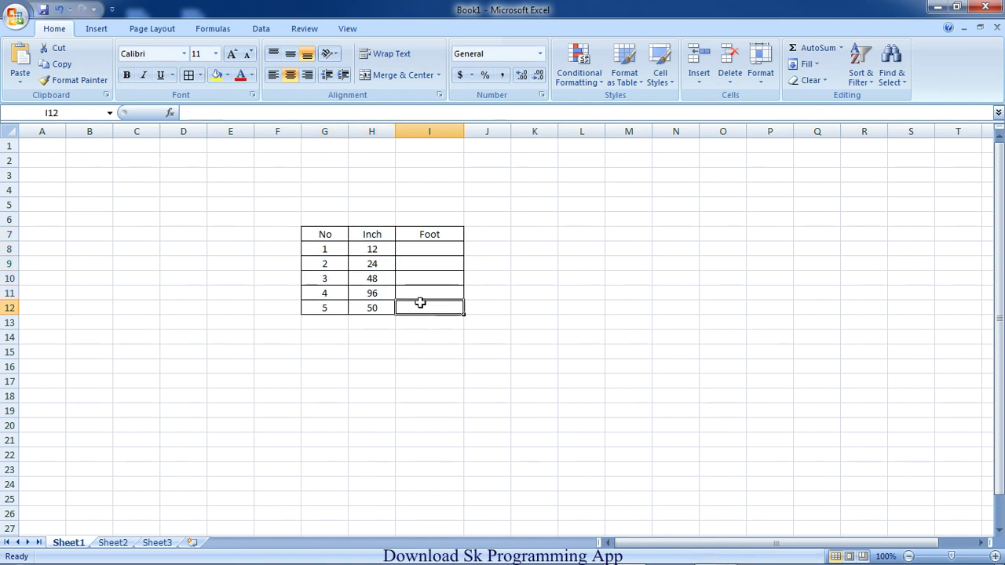
pyautogui.moveTo(424, 305); pyautogui.dragTo(324, 234)
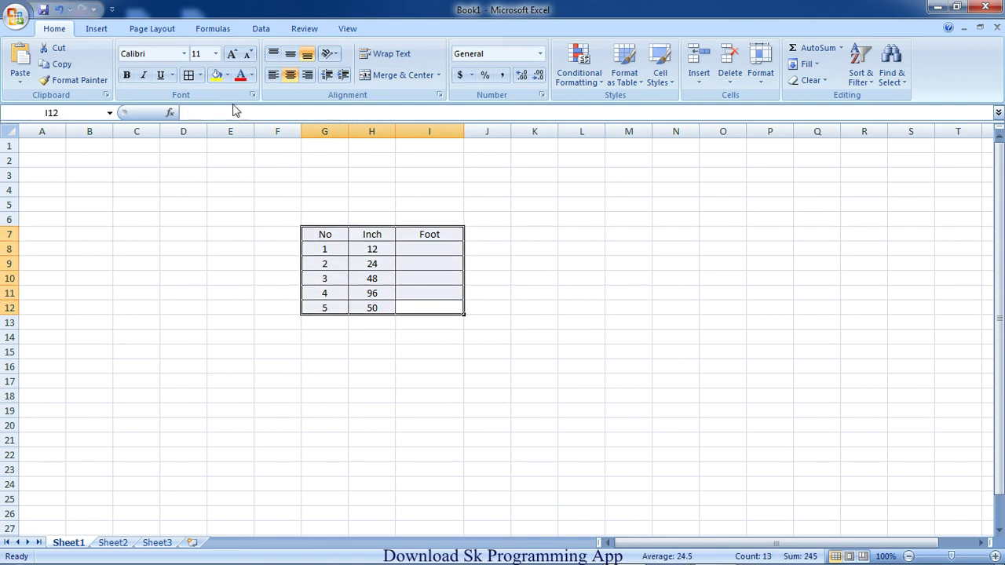
pyautogui.click(201, 75)
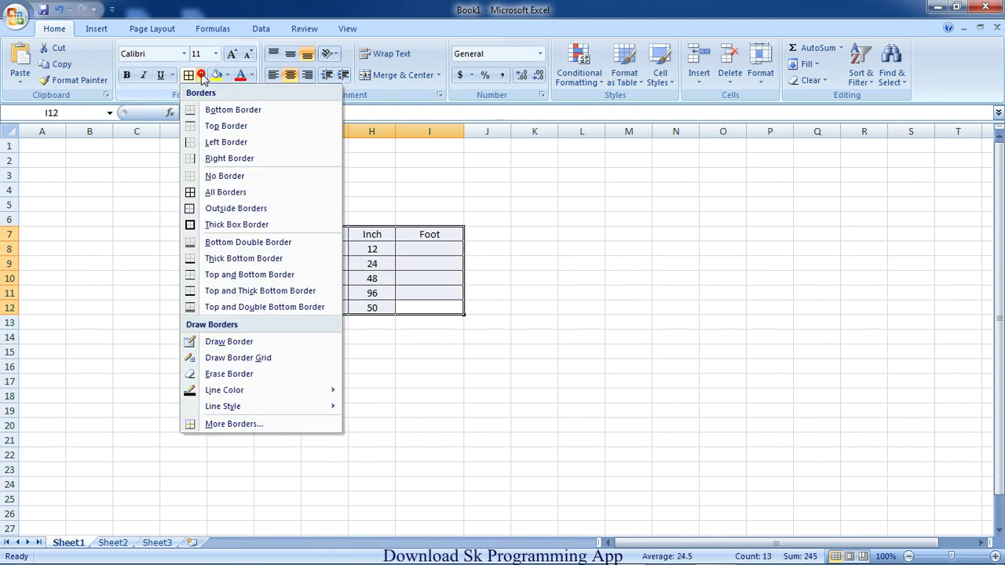
pyautogui.click(196, 225)
pyautogui.click(383, 384)
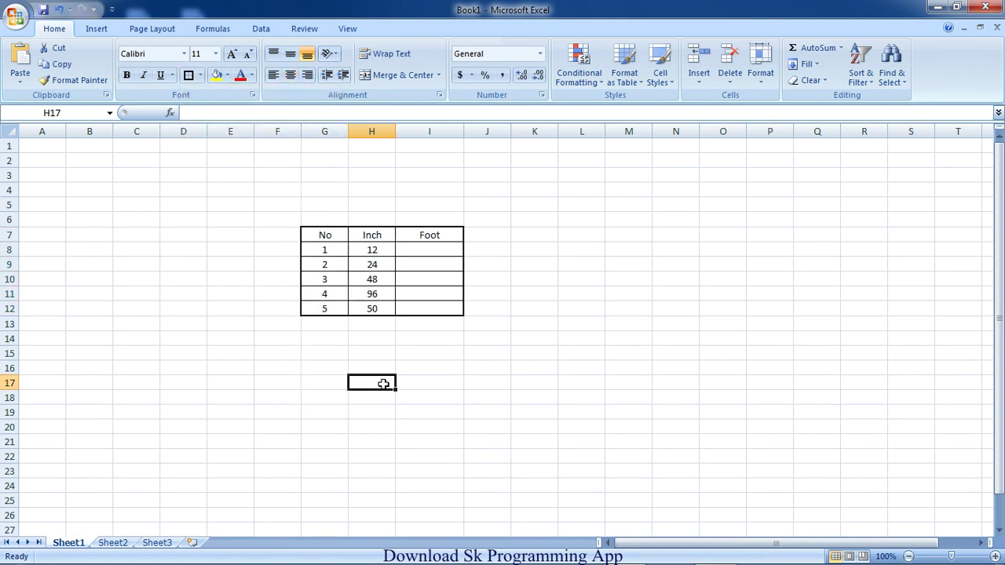
# Make the table headers in G7:I7 bold
pyautogui.moveTo(428, 234); pyautogui.dragTo(342, 238)
pyautogui.click(127, 74)
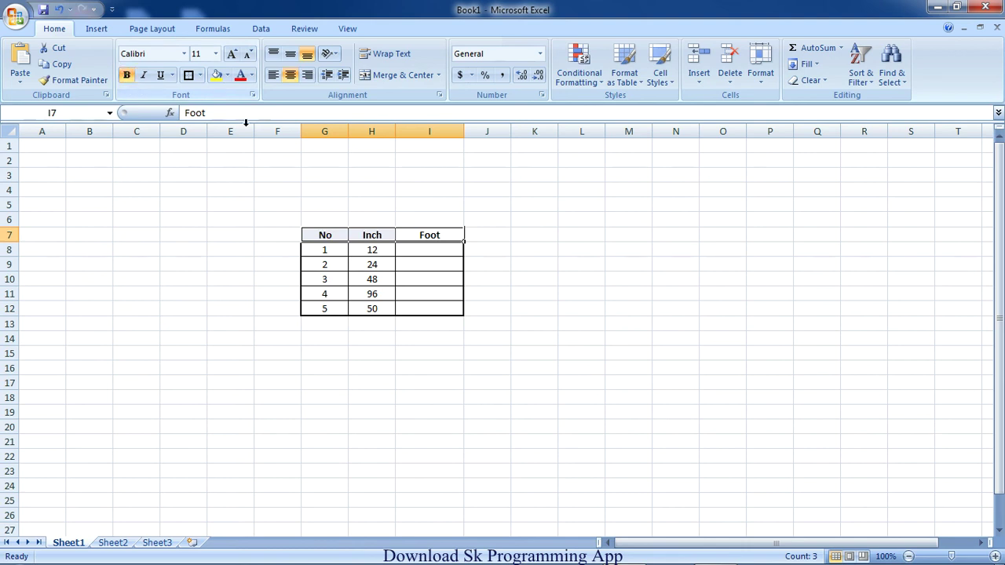
pyautogui.click(390, 265)
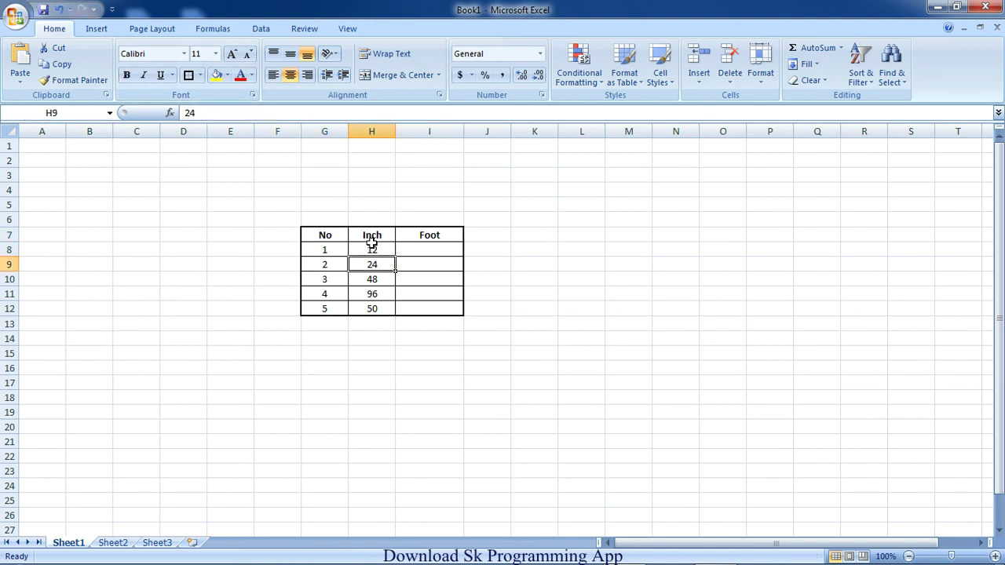
# Examine the inch values in H8:H12 and the matching Foot cells in I8:I12 that need the conversion
pyautogui.moveTo(372, 248); pyautogui.dragTo(369, 307)
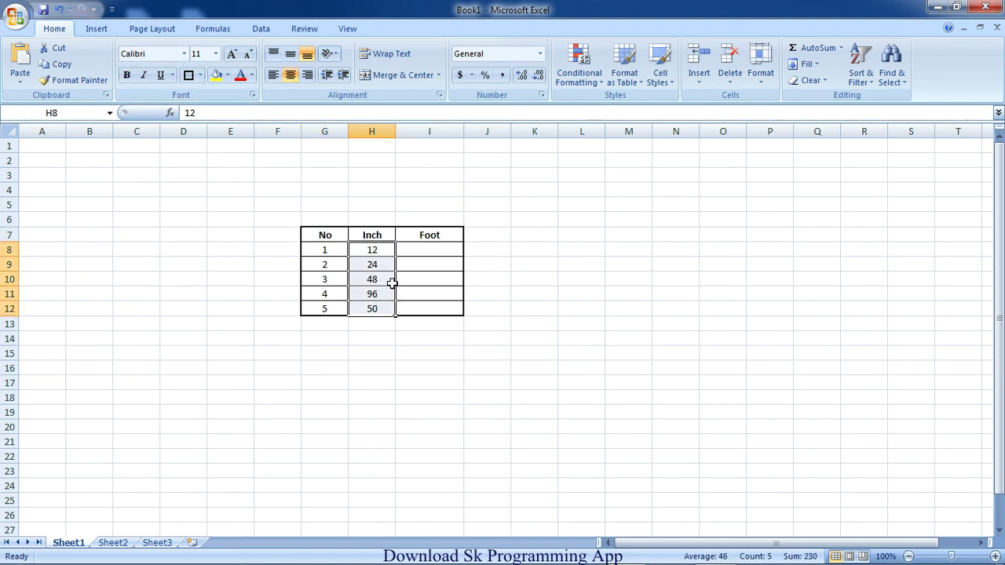
pyautogui.moveTo(404, 249); pyautogui.dragTo(404, 311)
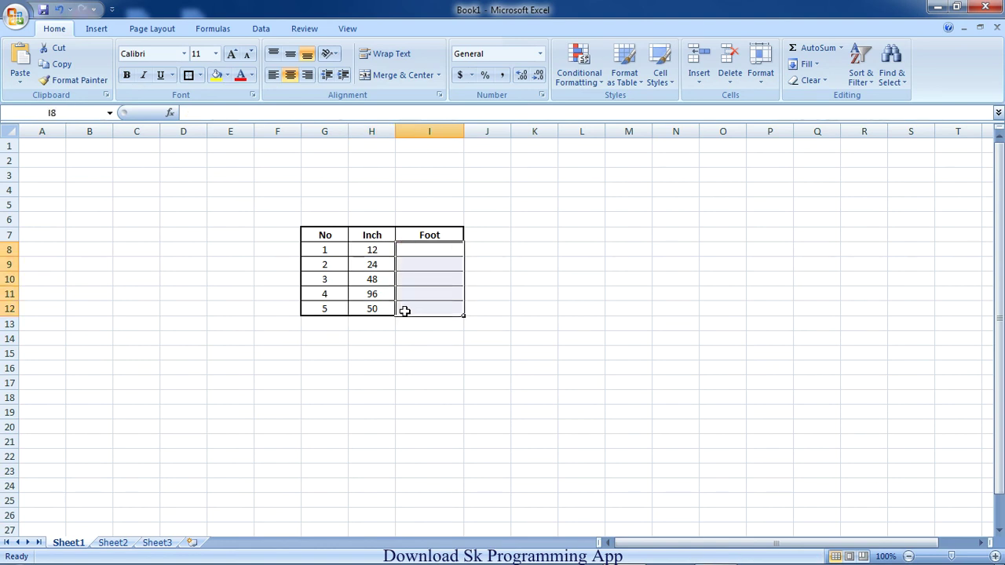
pyautogui.click(372, 248)
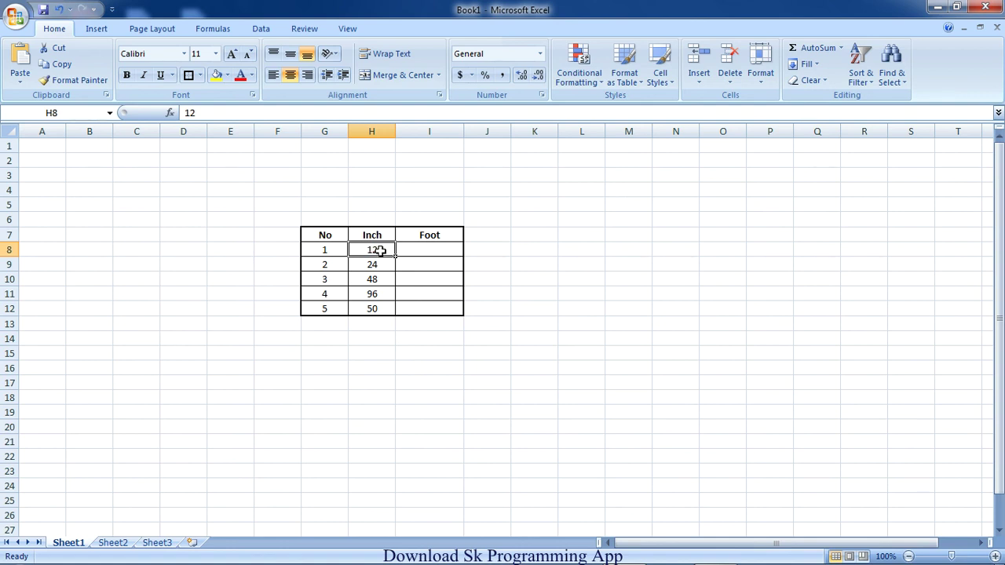
pyautogui.click(325, 247)
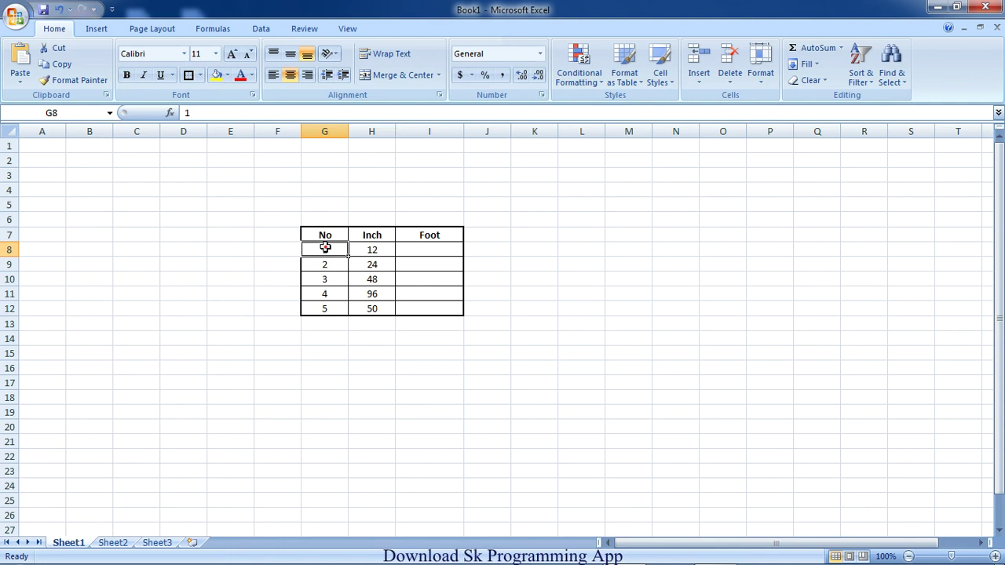
pyautogui.click(371, 250)
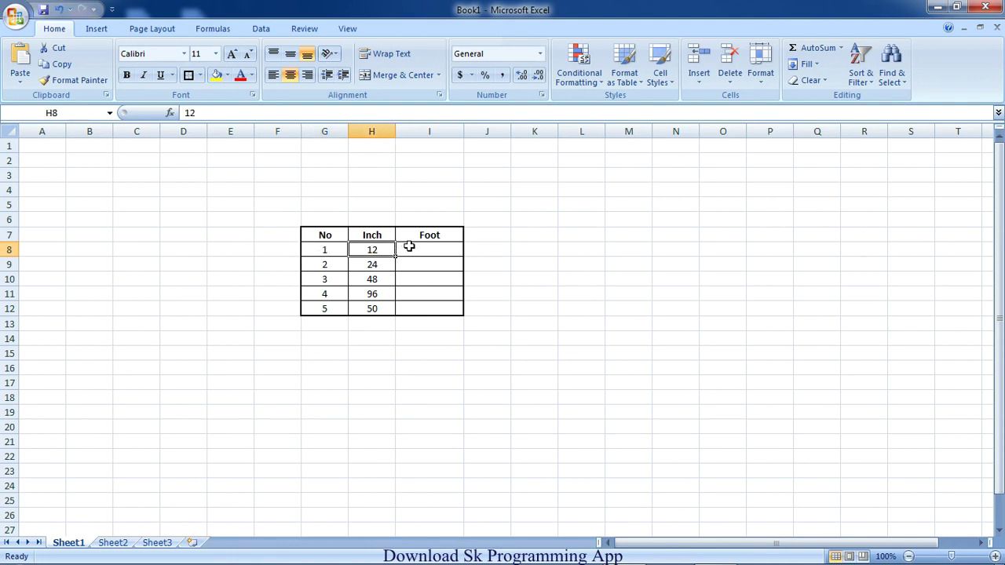
pyautogui.click(408, 247)
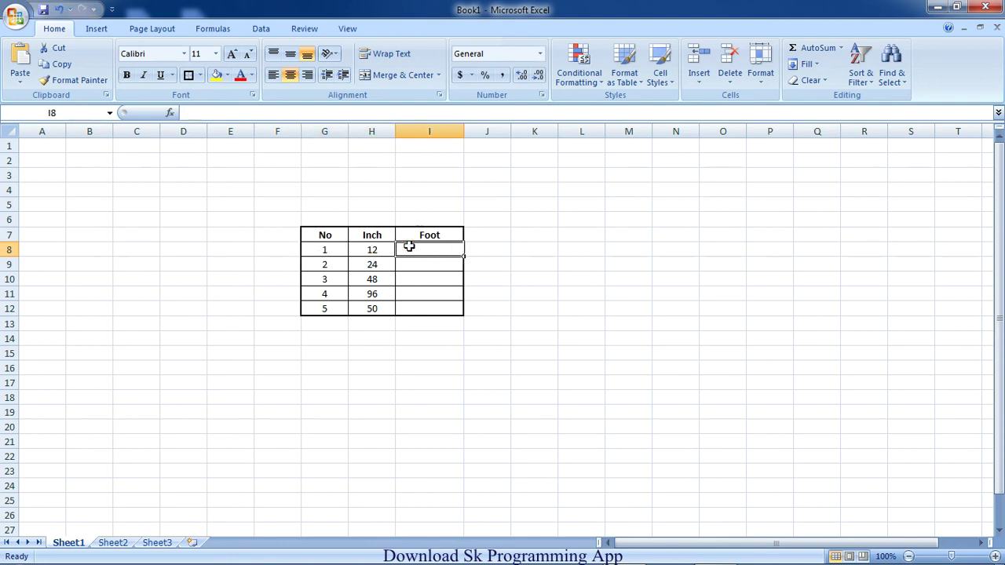
pyautogui.click(378, 249)
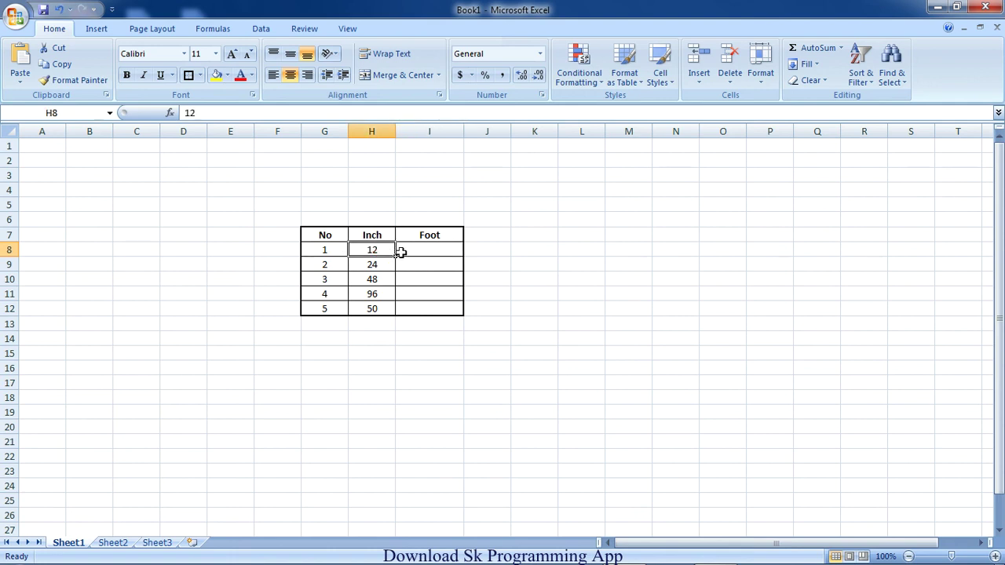
# Enter the formula =CONVERT(H8,"in","ft") in cell I8 to convert the first inch value to feet
pyautogui.click(411, 250)
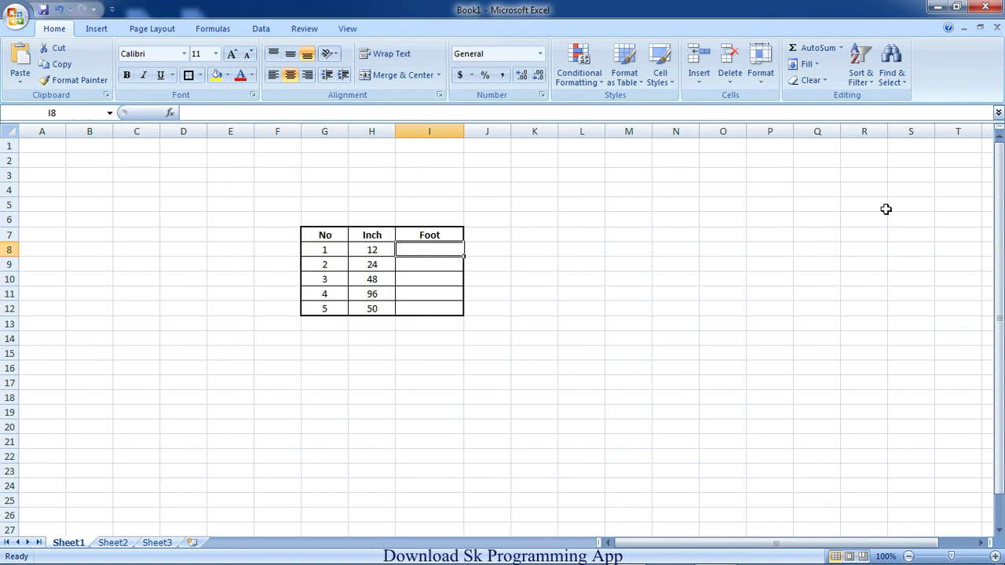
pyautogui.write('=con')
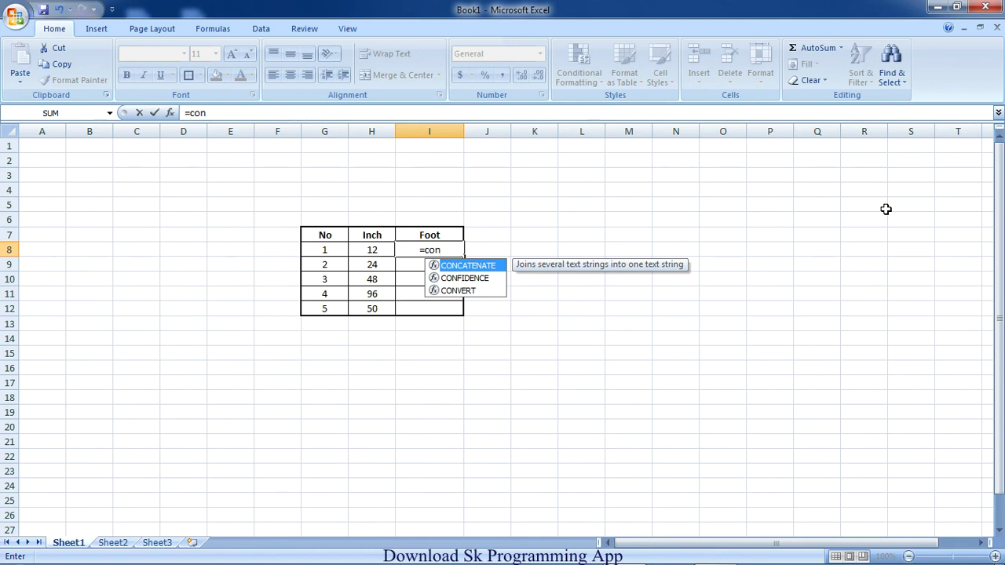
pyautogui.press('Down')
pyautogui.press('Down')
pyautogui.press('Tab')
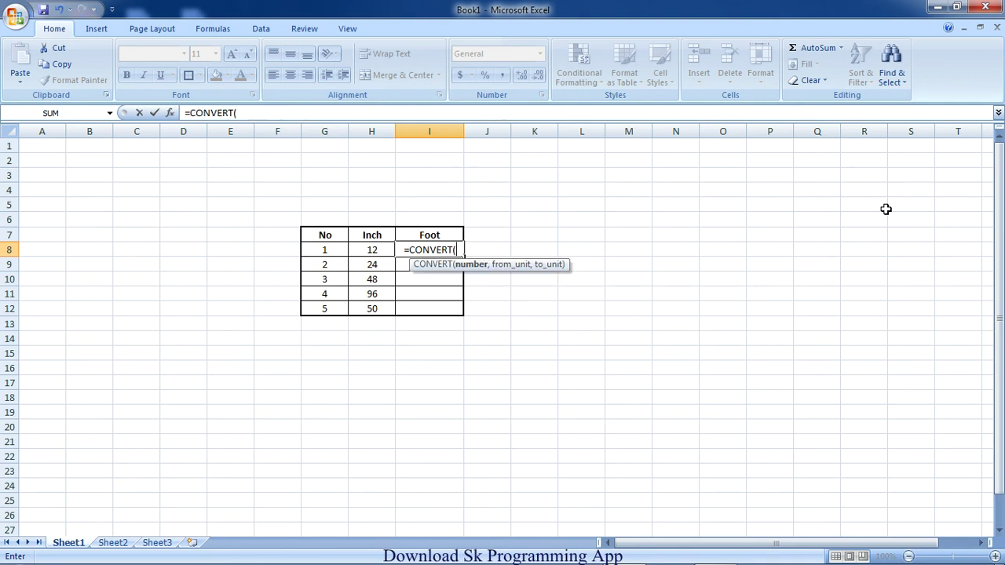
pyautogui.click(372, 249)
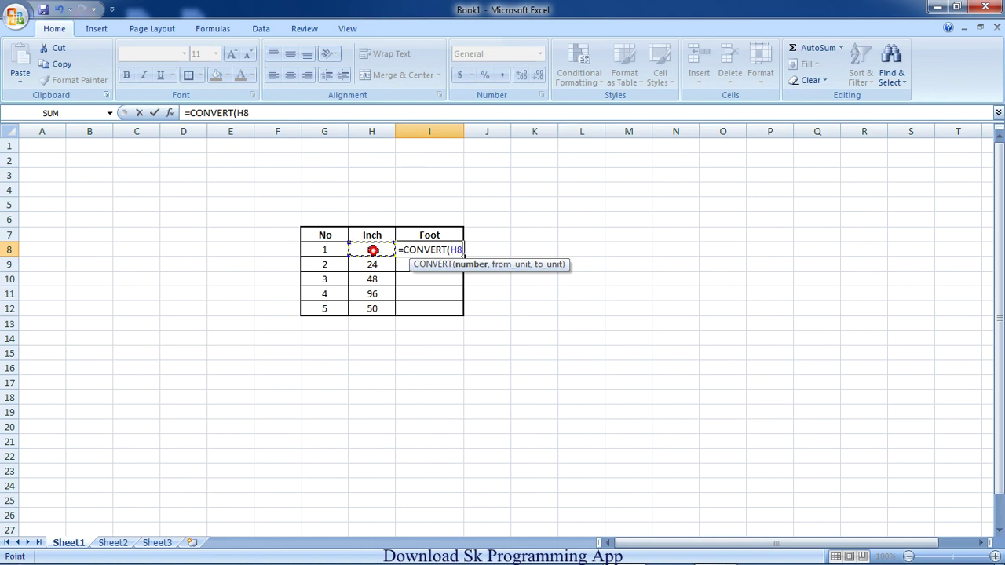
pyautogui.write(',')
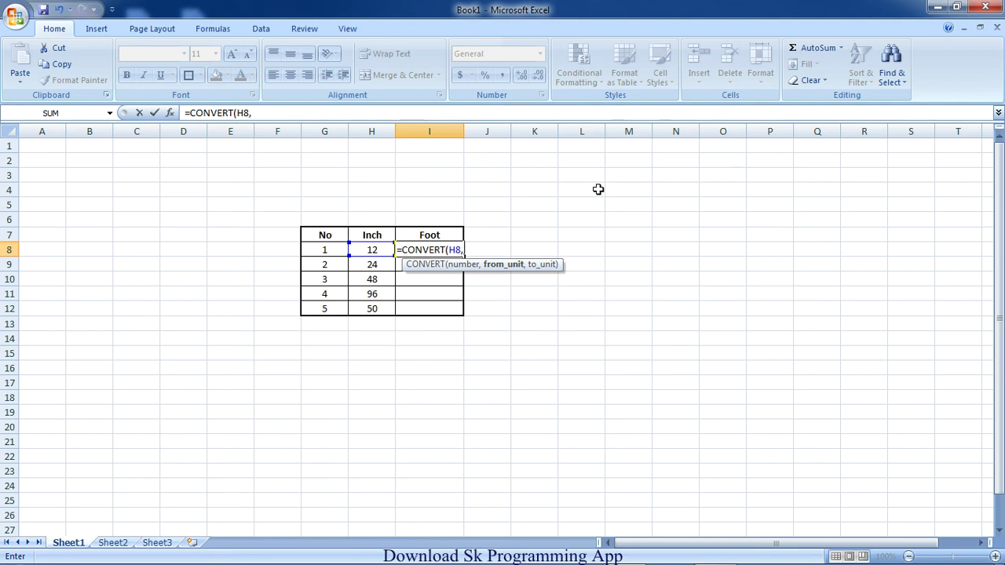
pyautogui.write('"i')
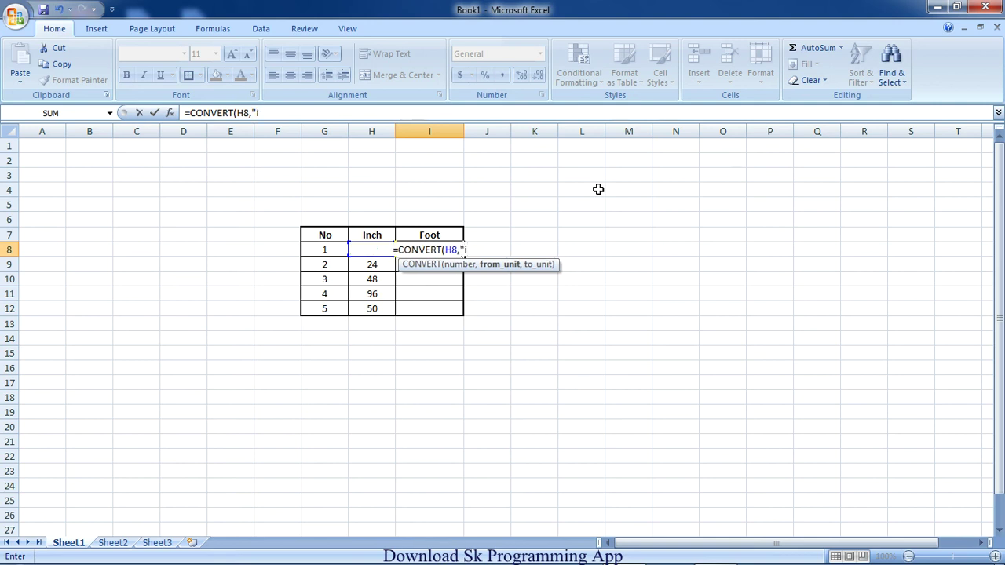
pyautogui.write('n"')
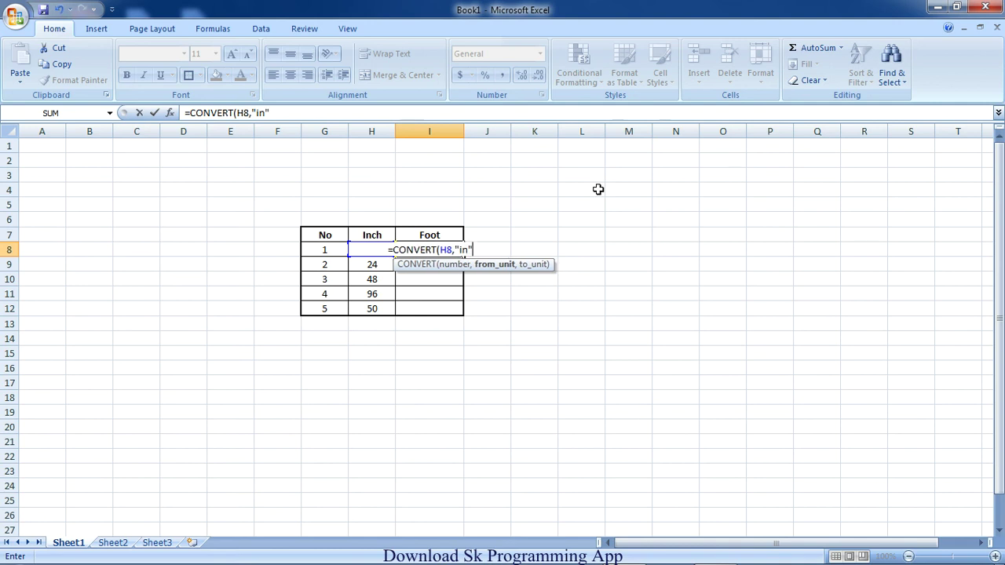
pyautogui.write(',')
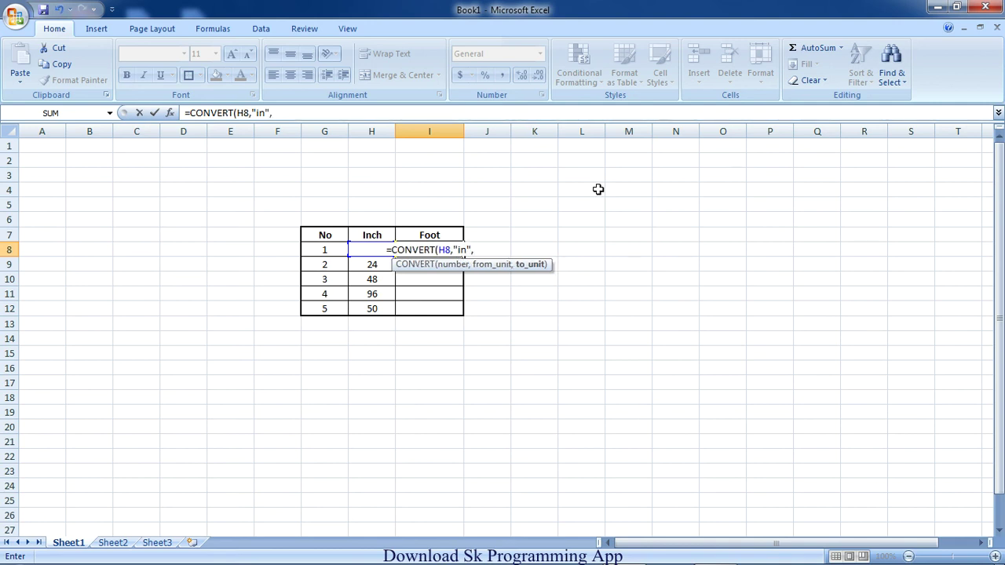
pyautogui.write('"')
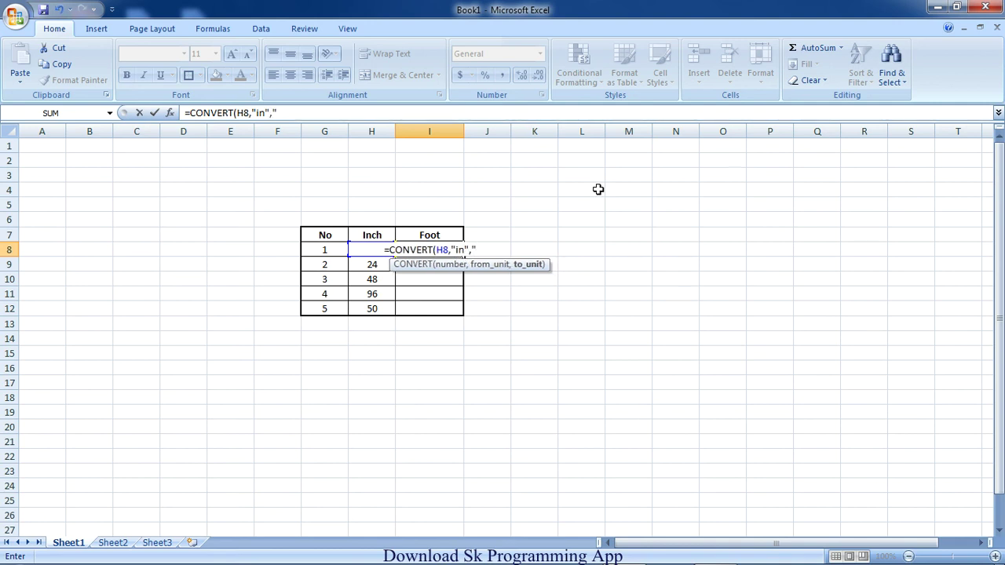
pyautogui.write('ft"')
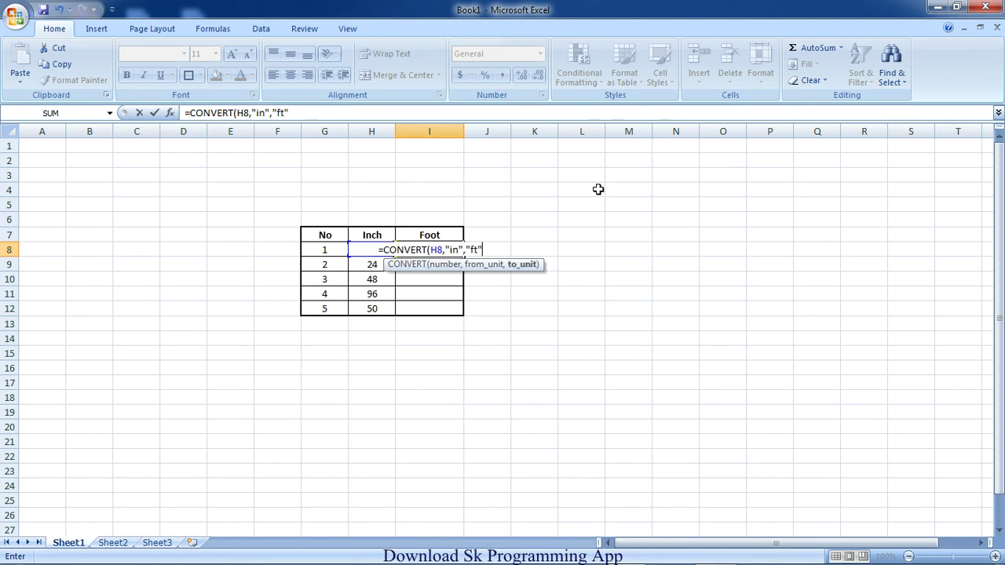
pyautogui.write(')')
pyautogui.press('Return')
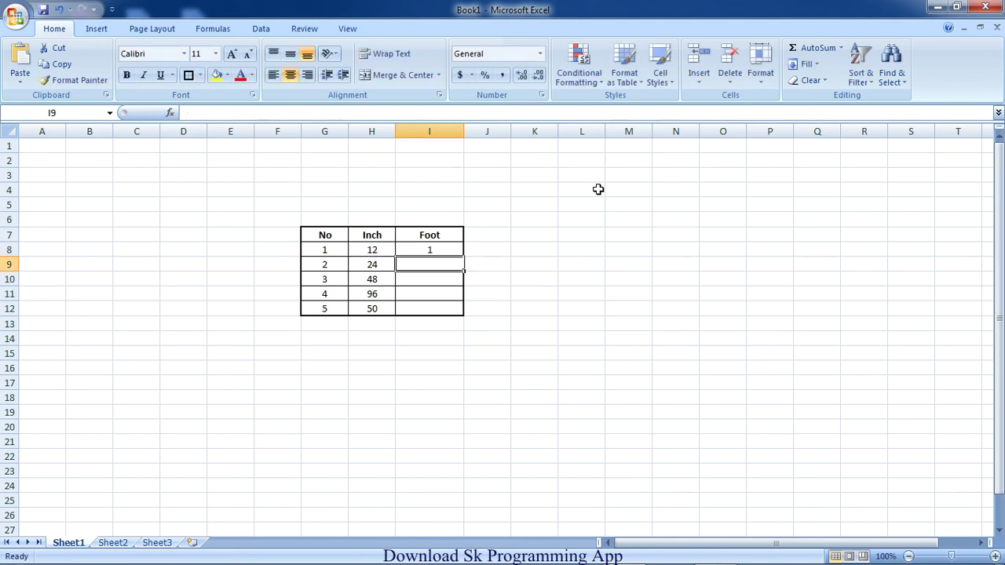
# Fill the conversion formula from I8 down to I12 and autofit the width of column I
pyautogui.click(368, 248)
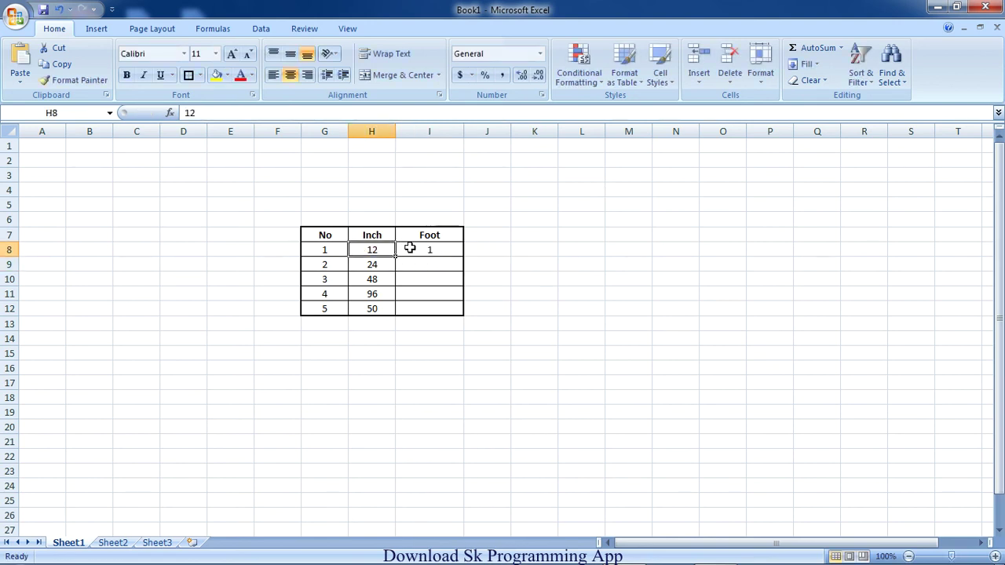
pyautogui.click(414, 248)
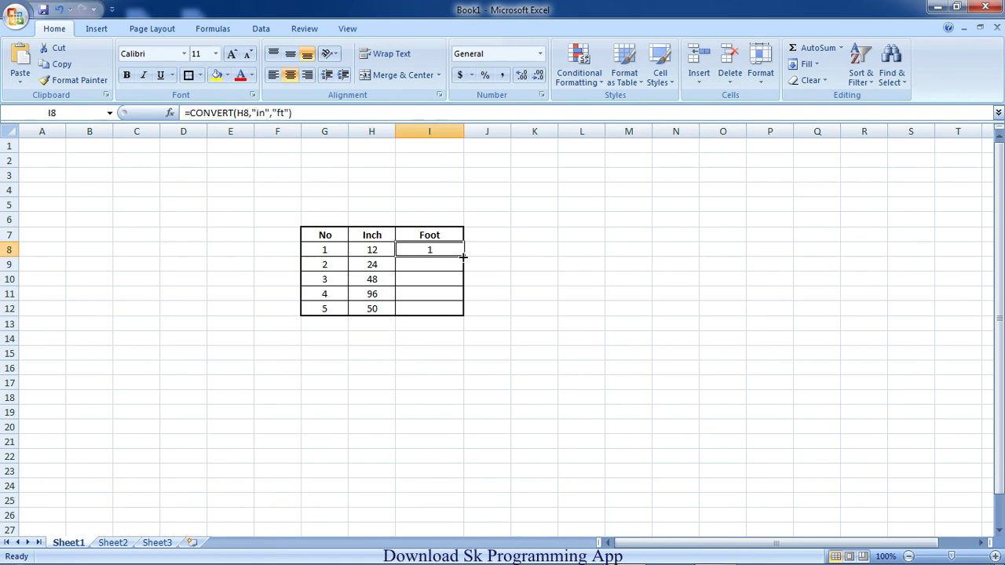
pyautogui.moveTo(463, 257); pyautogui.dragTo(464, 312)
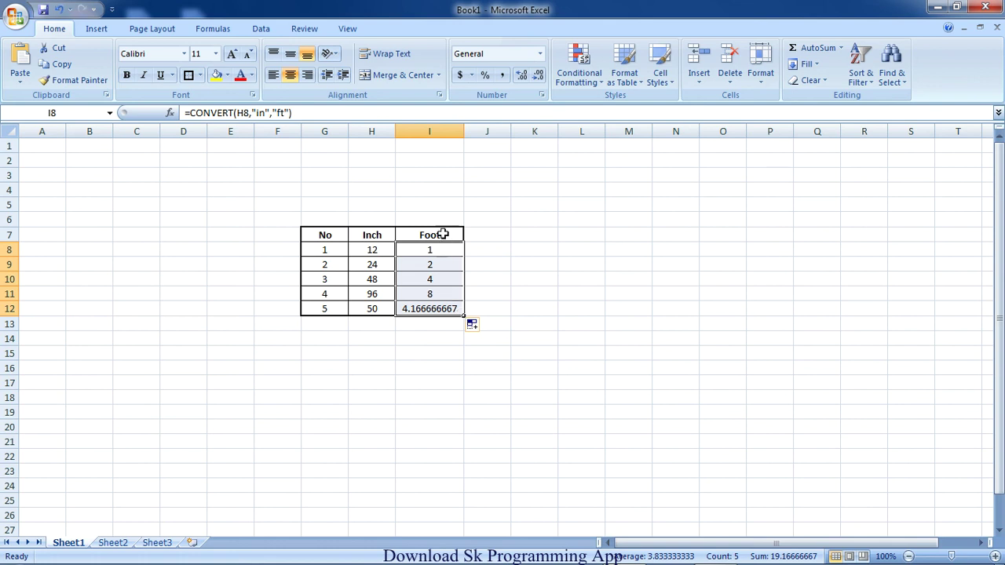
pyautogui.doubleClick(463, 131)
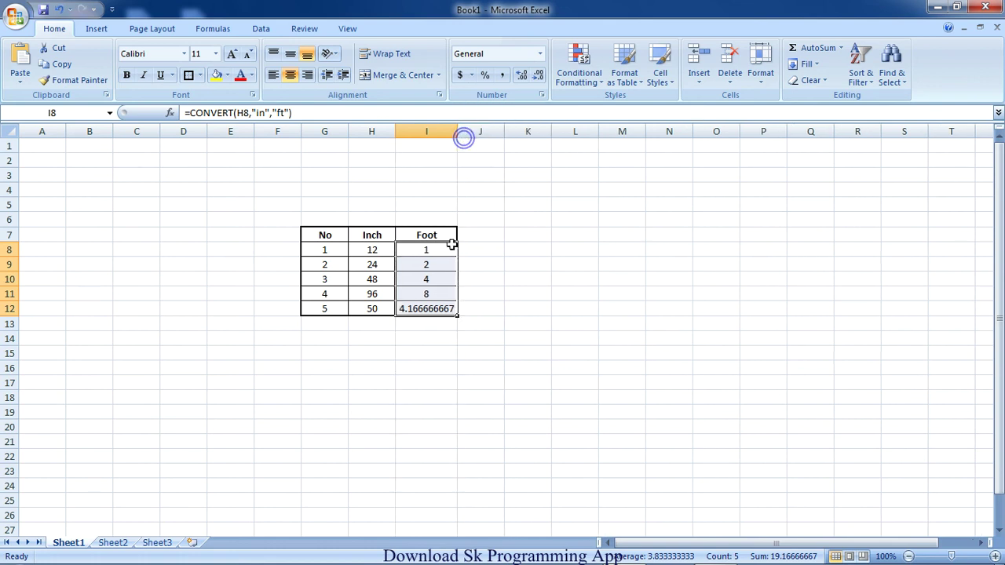
# Compare each inch value in H9:H12 with its converted Foot result and formula in I9:I12
pyautogui.click(370, 265)
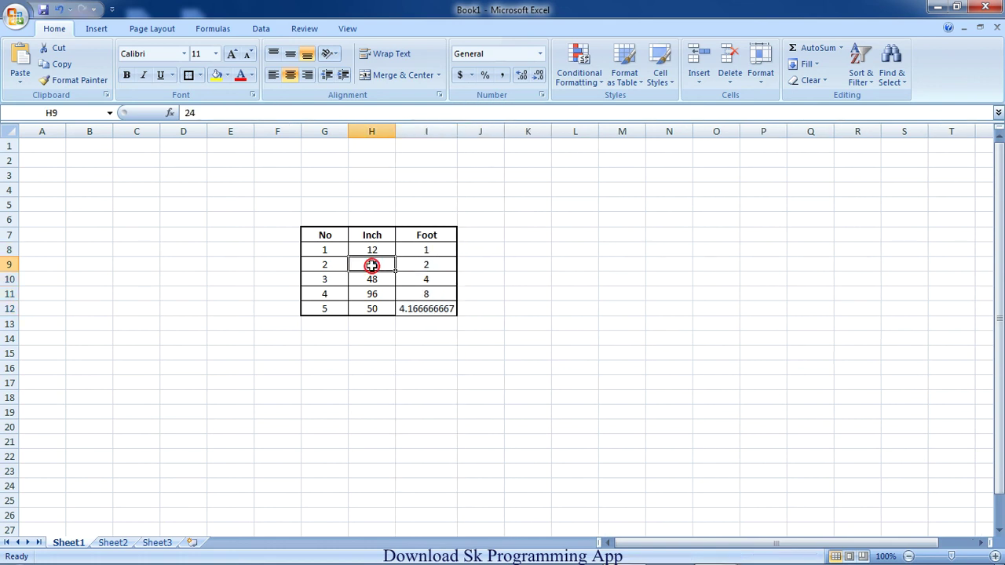
pyautogui.click(420, 262)
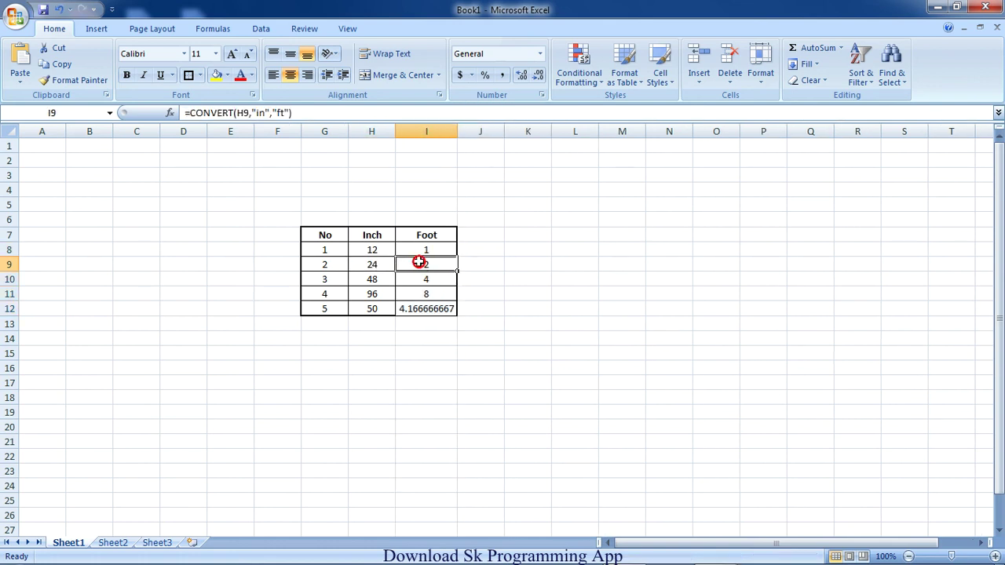
pyautogui.click(377, 279)
pyautogui.click(412, 278)
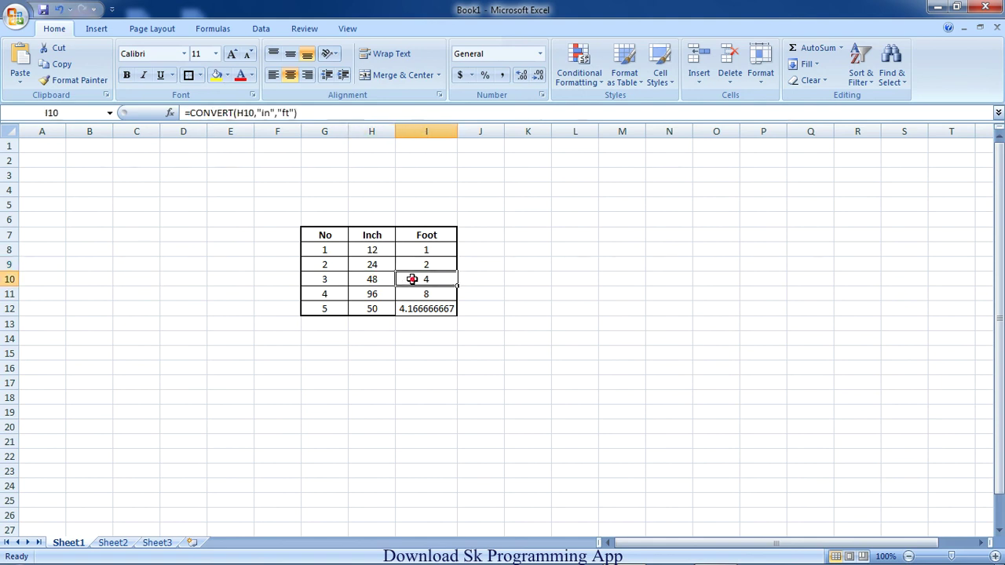
pyautogui.click(372, 296)
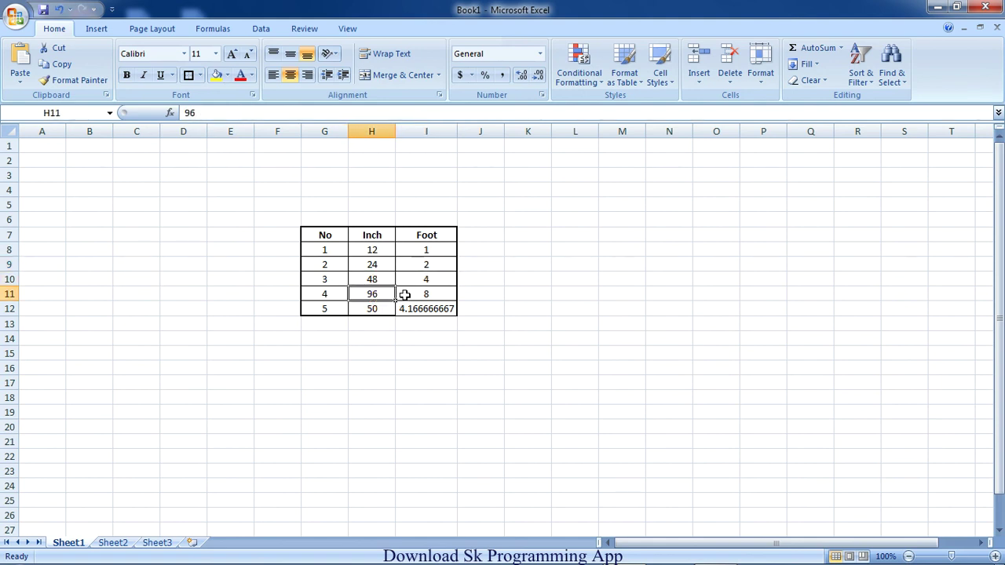
pyautogui.click(404, 294)
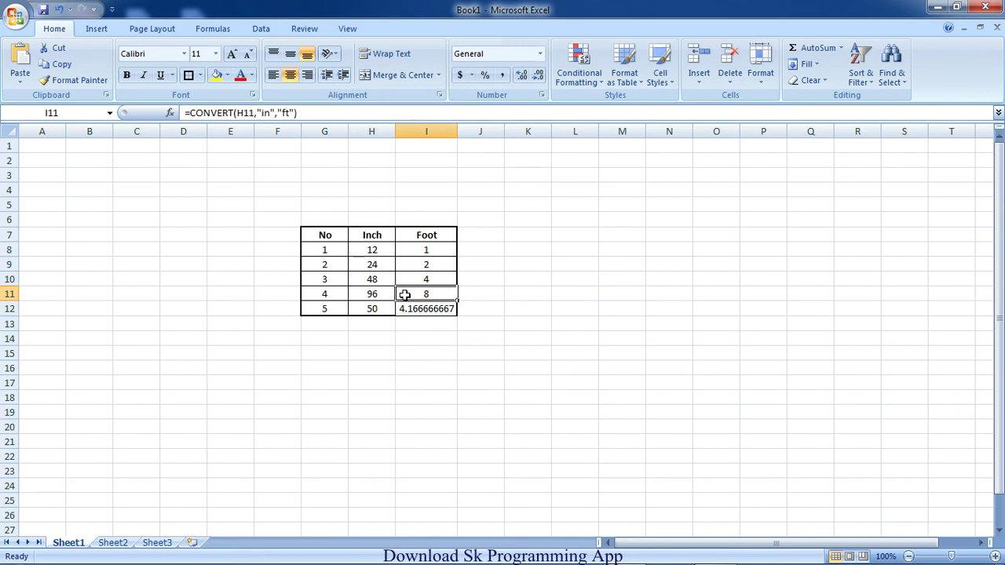
pyautogui.click(377, 307)
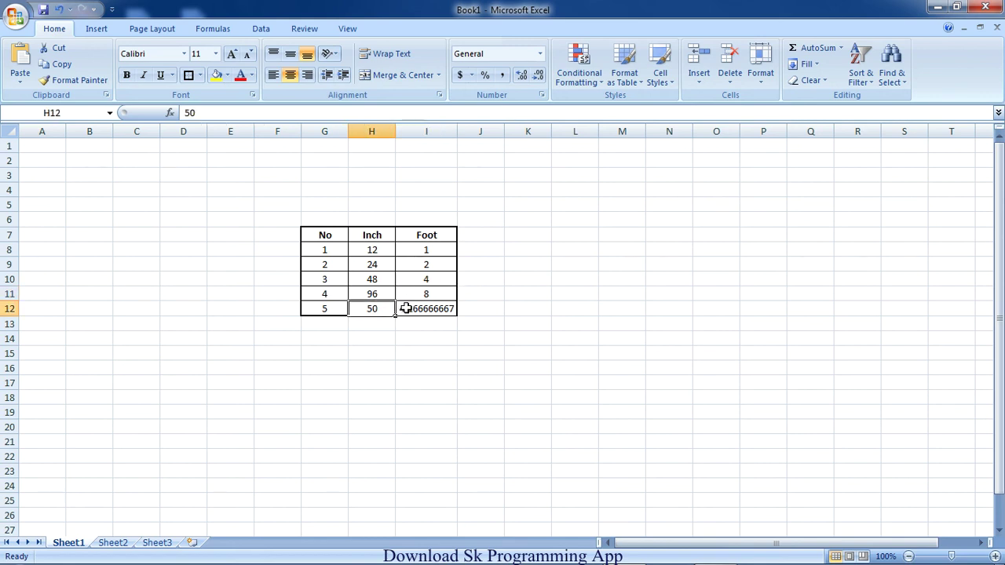
pyautogui.click(409, 308)
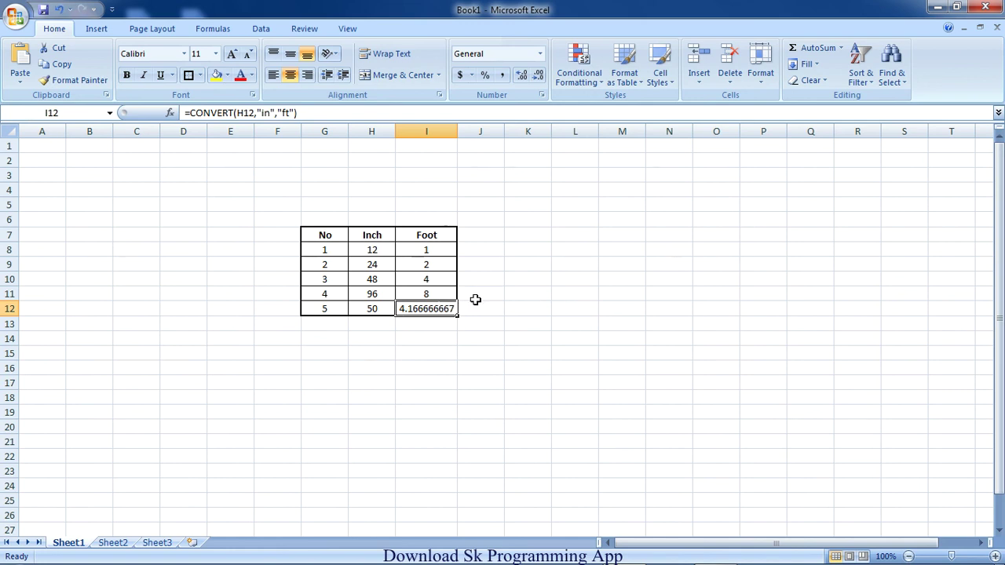
pyautogui.click(439, 325)
# Reduce the displayed decimals of the Foot result in cell I12 to two places
pyautogui.click(428, 307)
pyautogui.click(537, 77)
pyautogui.click(537, 77)
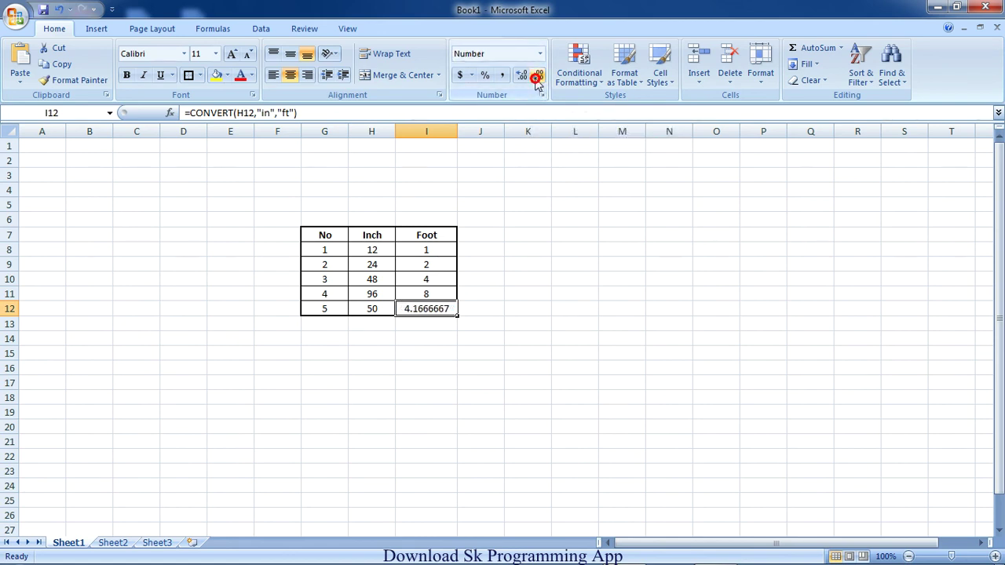
pyautogui.click(537, 77)
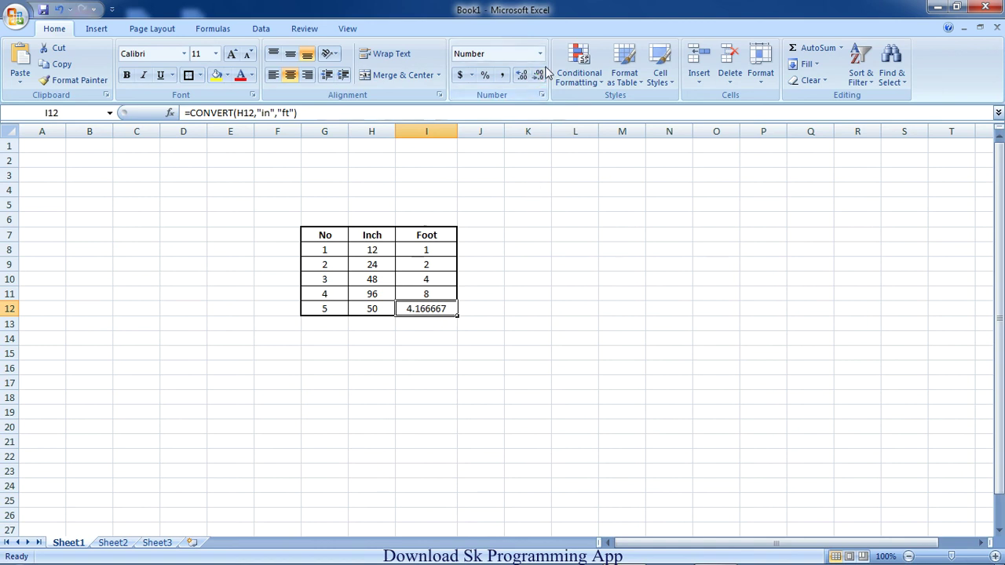
pyautogui.click(539, 76)
pyautogui.click(539, 75)
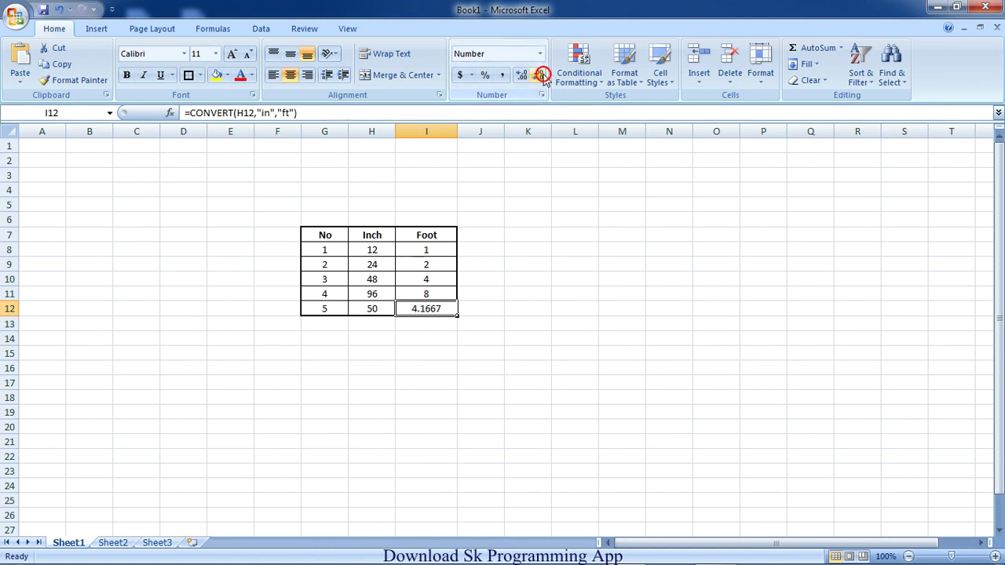
pyautogui.click(540, 76)
pyautogui.click(541, 75)
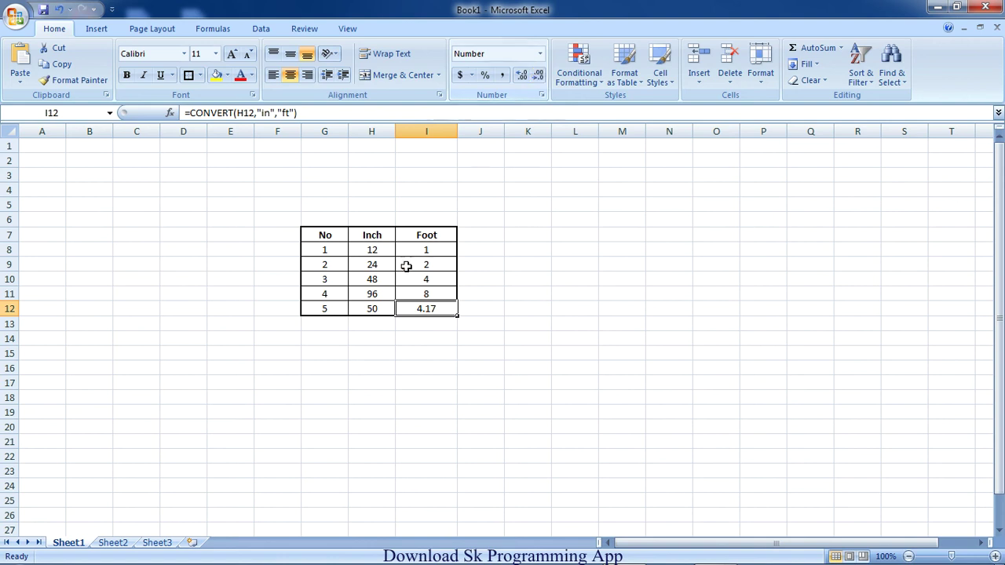
# Try out more and fewer decimal places on cell I12, ending back at two decimals
pyautogui.click(520, 76)
pyautogui.click(519, 76)
pyautogui.click(519, 77)
pyautogui.click(519, 76)
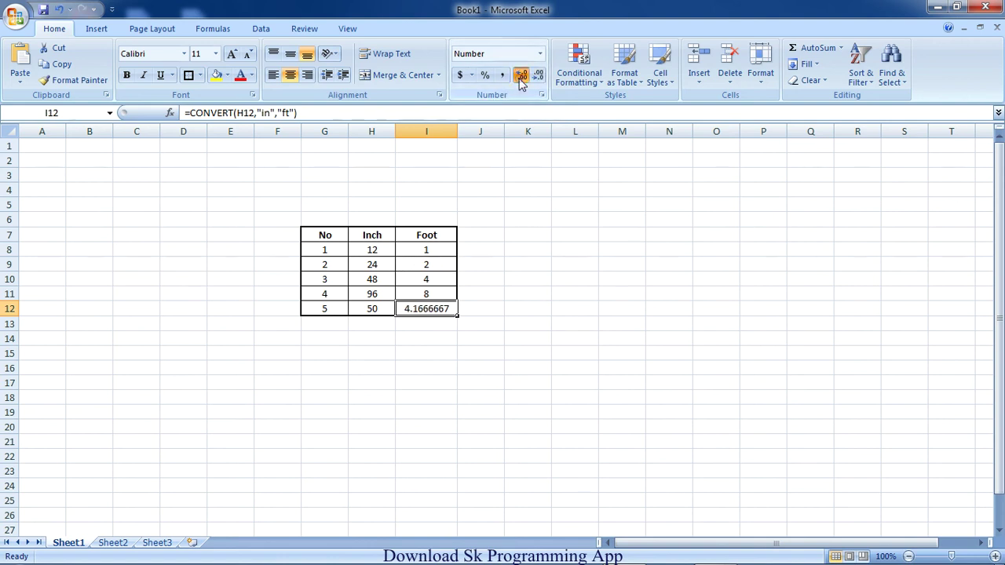
pyautogui.click(519, 76)
pyautogui.click(520, 76)
pyautogui.click(539, 76)
pyautogui.click(538, 76)
pyautogui.click(539, 76)
pyautogui.click(539, 76)
pyautogui.click(538, 76)
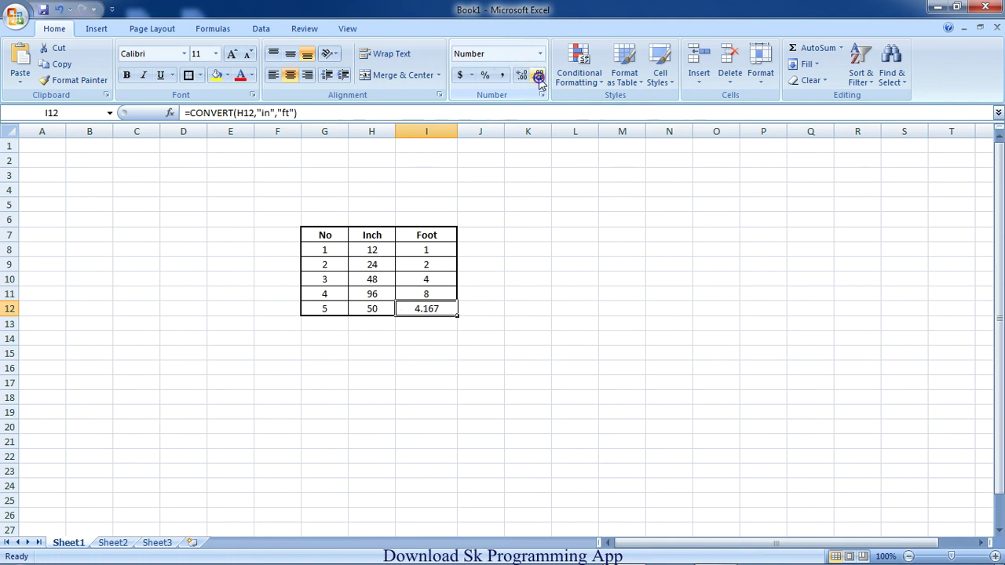
pyautogui.click(539, 76)
pyautogui.click(538, 76)
pyautogui.click(538, 76)
pyautogui.click(520, 76)
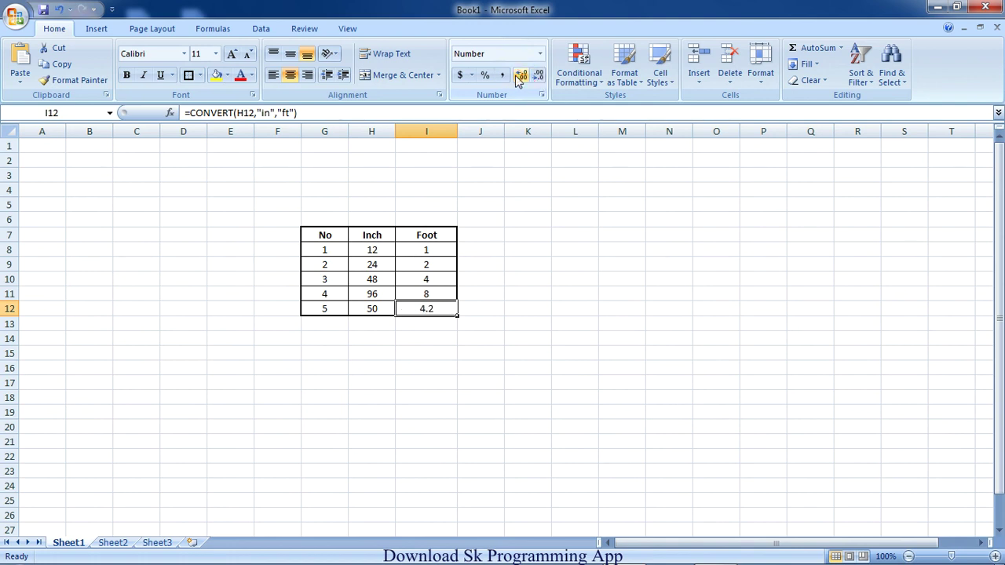
pyautogui.click(520, 76)
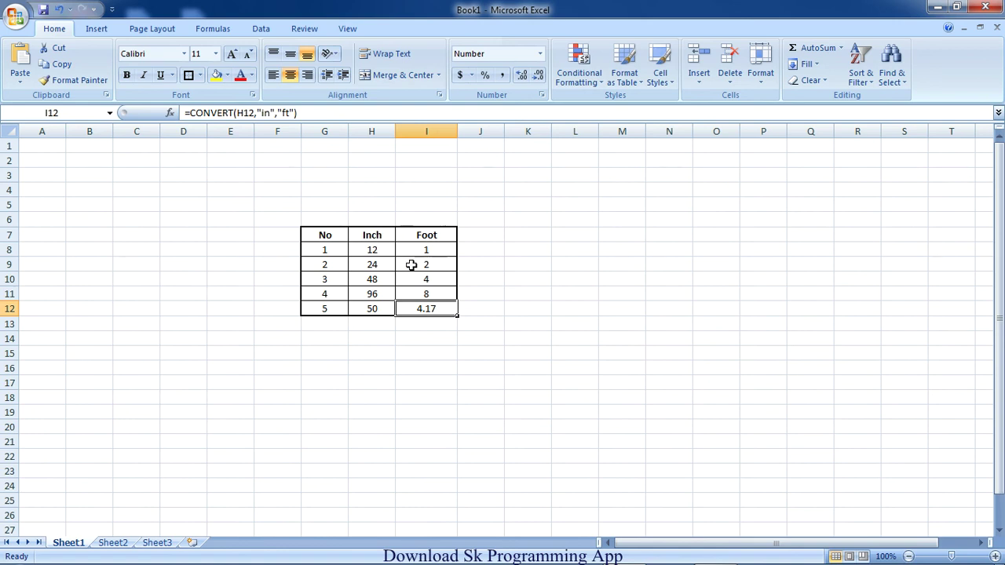
pyautogui.click(325, 236)
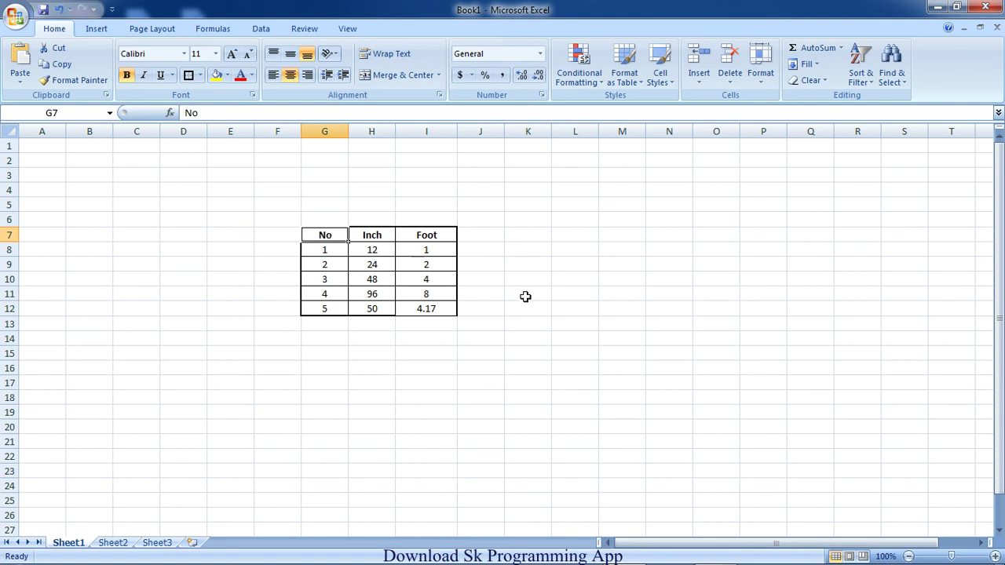
pyautogui.click(445, 304)
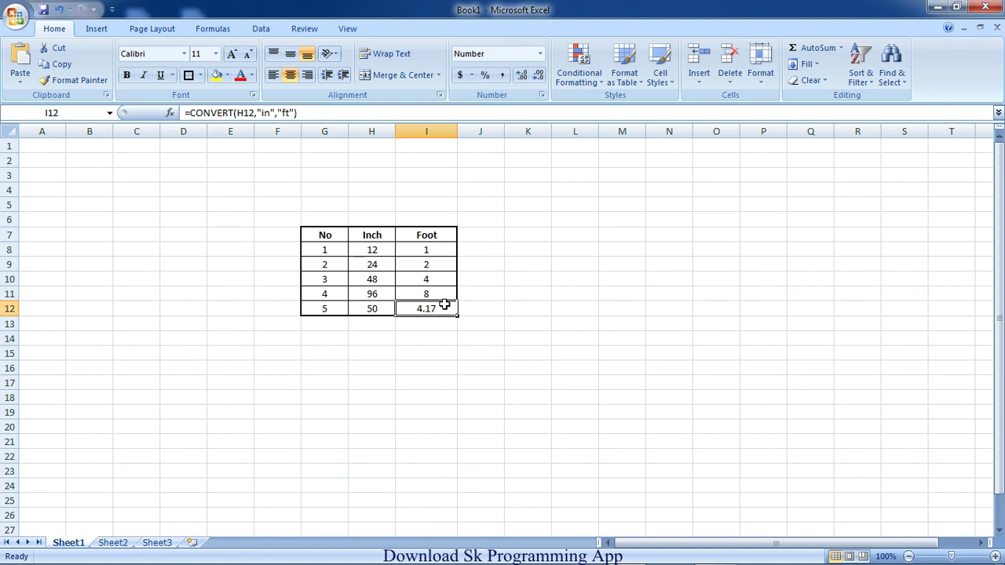
pyautogui.moveTo(334, 234); pyautogui.dragTo(404, 309)
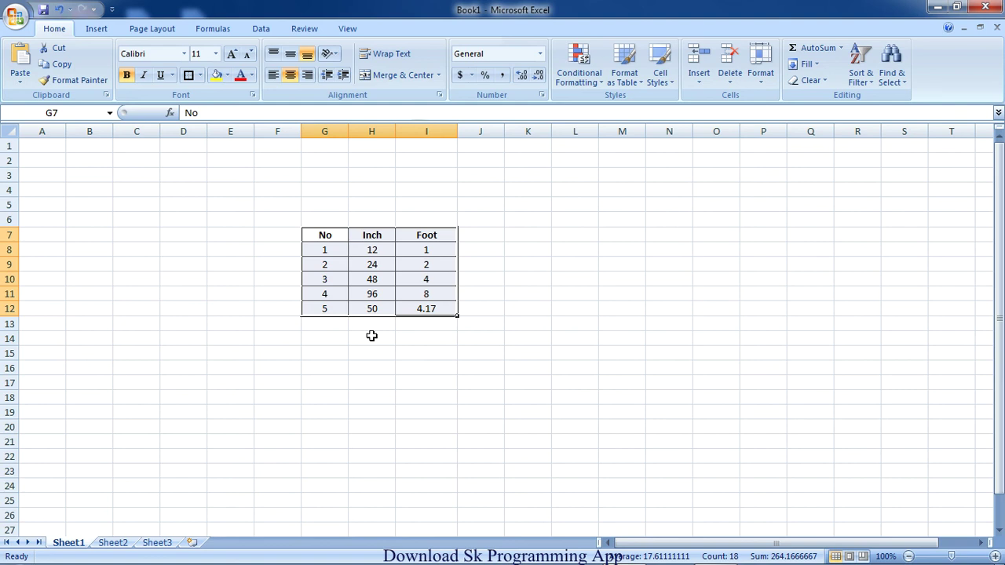
pyautogui.click(336, 327)
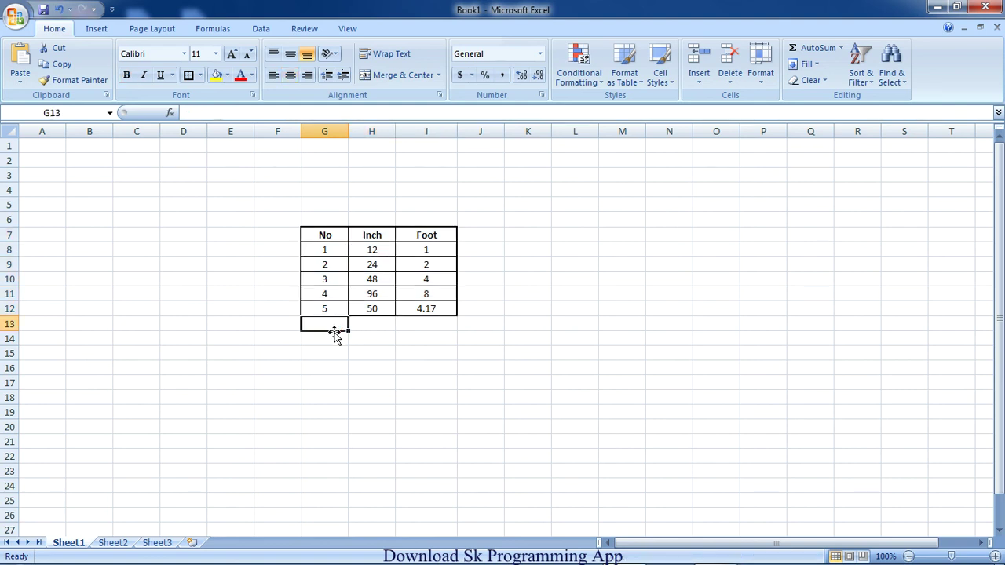
pyautogui.click(328, 353)
pyautogui.click(407, 349)
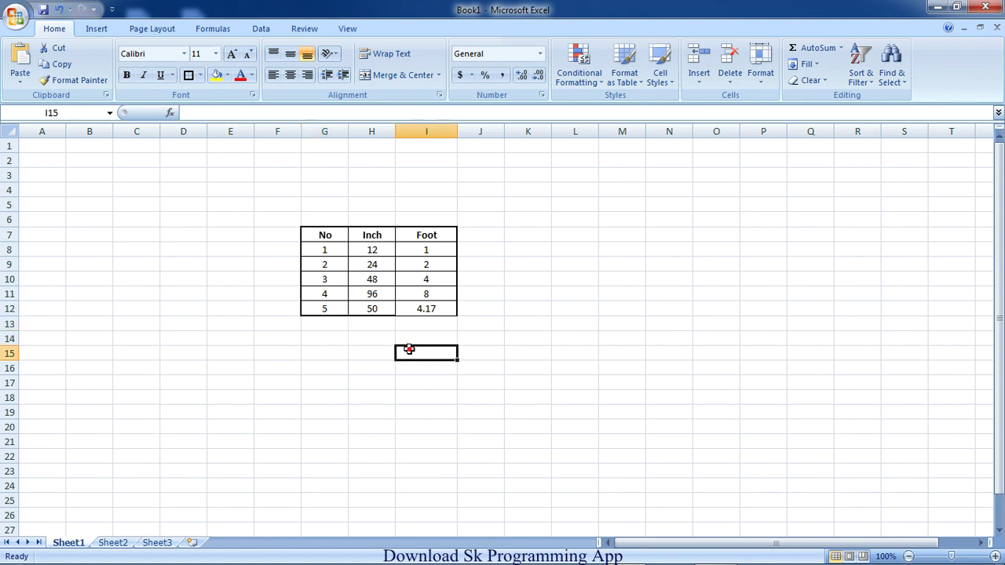